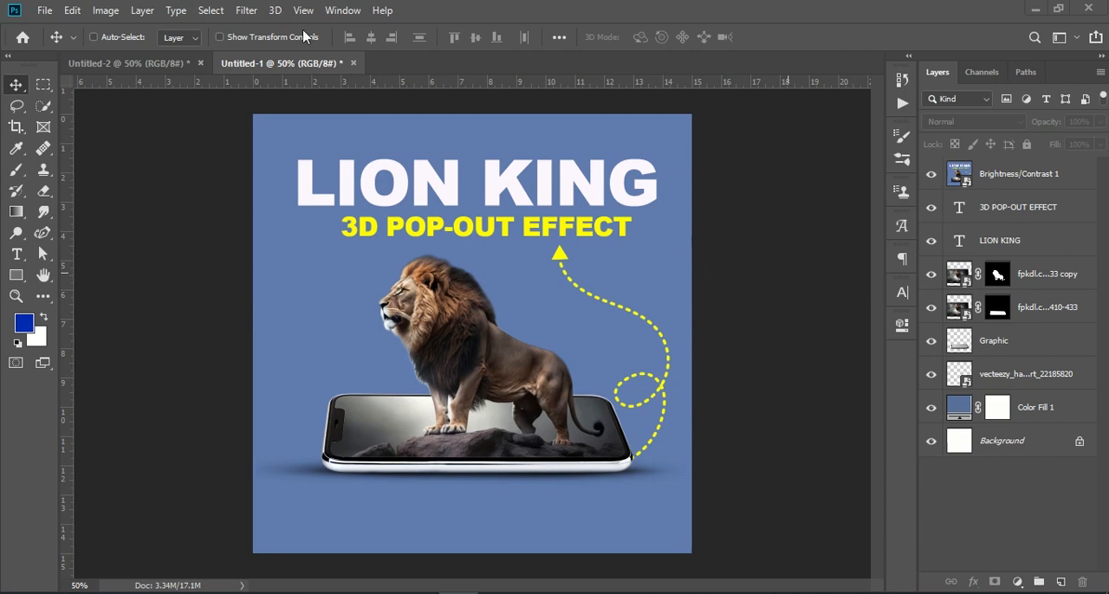
# Create a new 1080 x 1080 px document at 72 ppi in RGB color with a white background
pyautogui.click(45, 11)
pyautogui.click(59, 31)
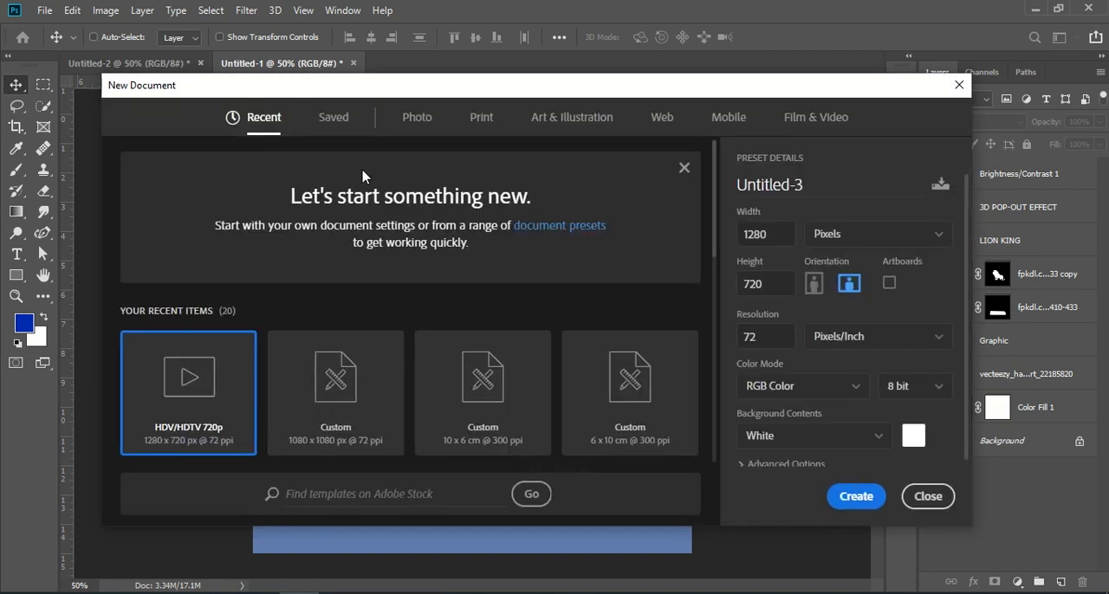
pyautogui.click(365, 380)
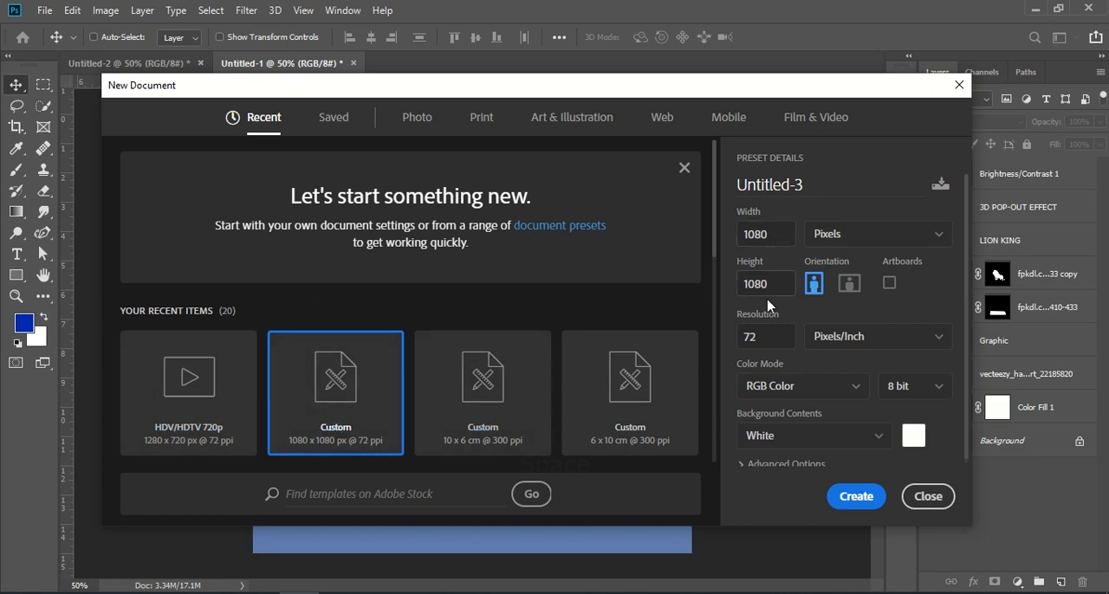
pyautogui.click(856, 496)
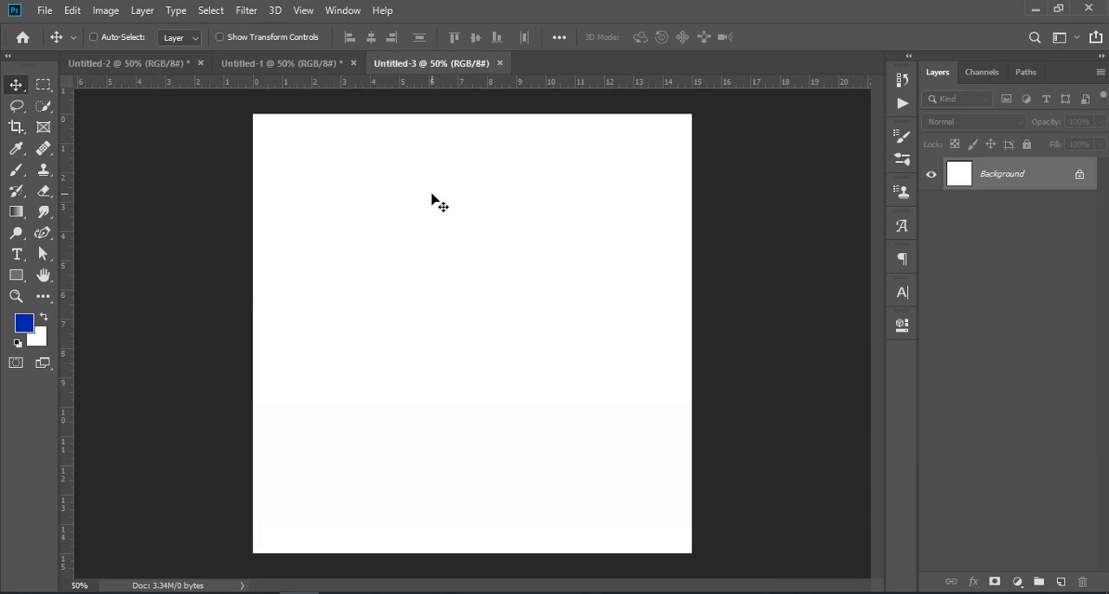
# Copy the phone's Graphic layer from the Untitled-1 lion design into the lower part of the new document
pyautogui.click(321, 67)
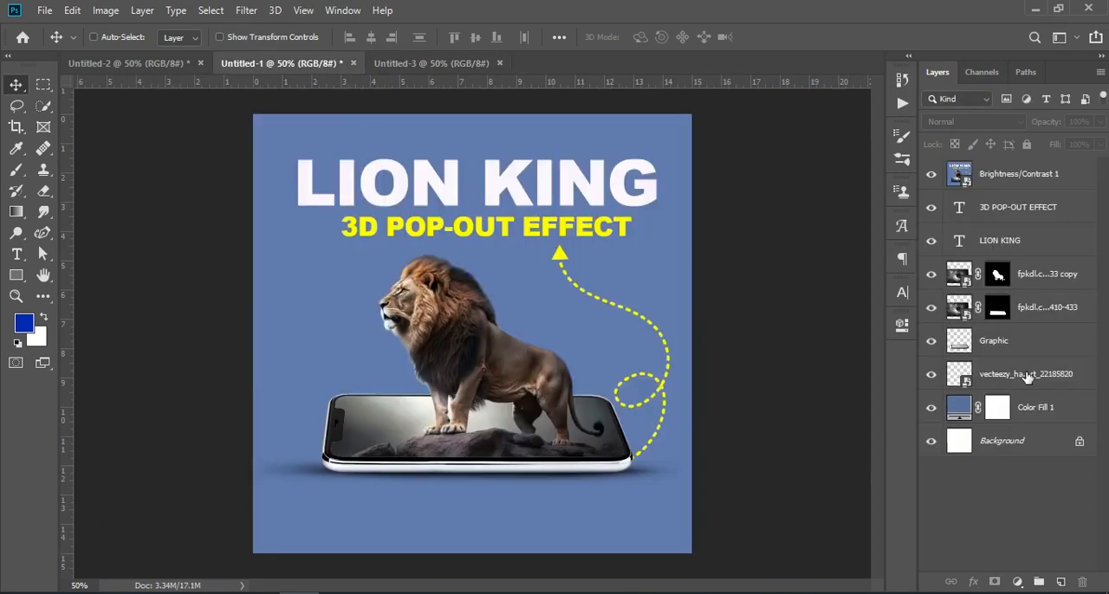
pyautogui.click(1031, 374)
pyautogui.moveTo(1001, 343); pyautogui.dragTo(450, 435)
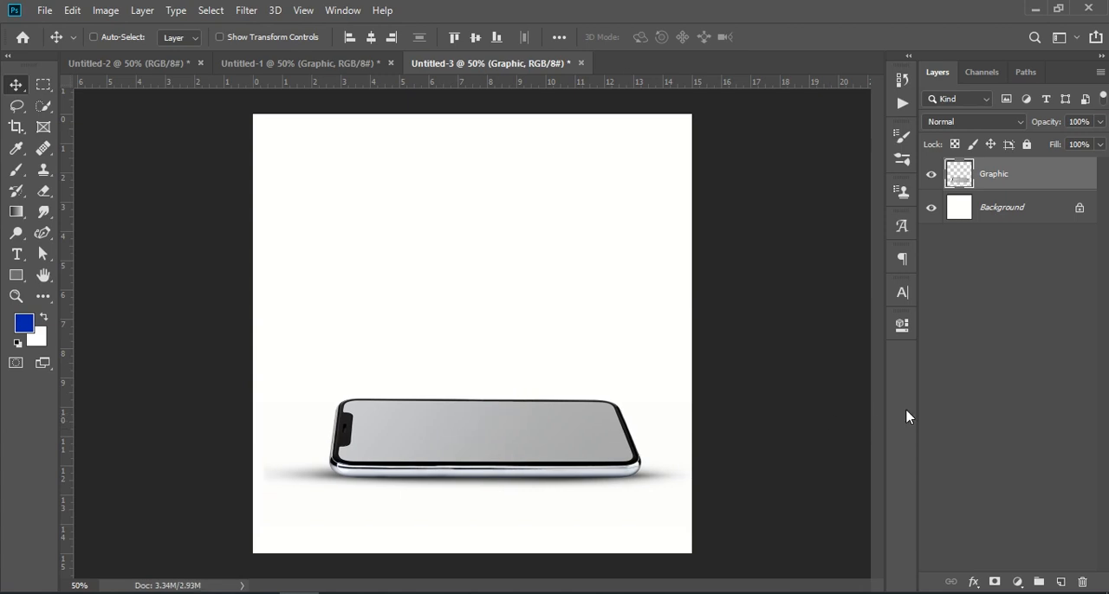
# Add a Solid Color fill layer in purple a15c93 directly above the Background layer, beneath the phone
pyautogui.click(975, 344)
pyautogui.click(1003, 216)
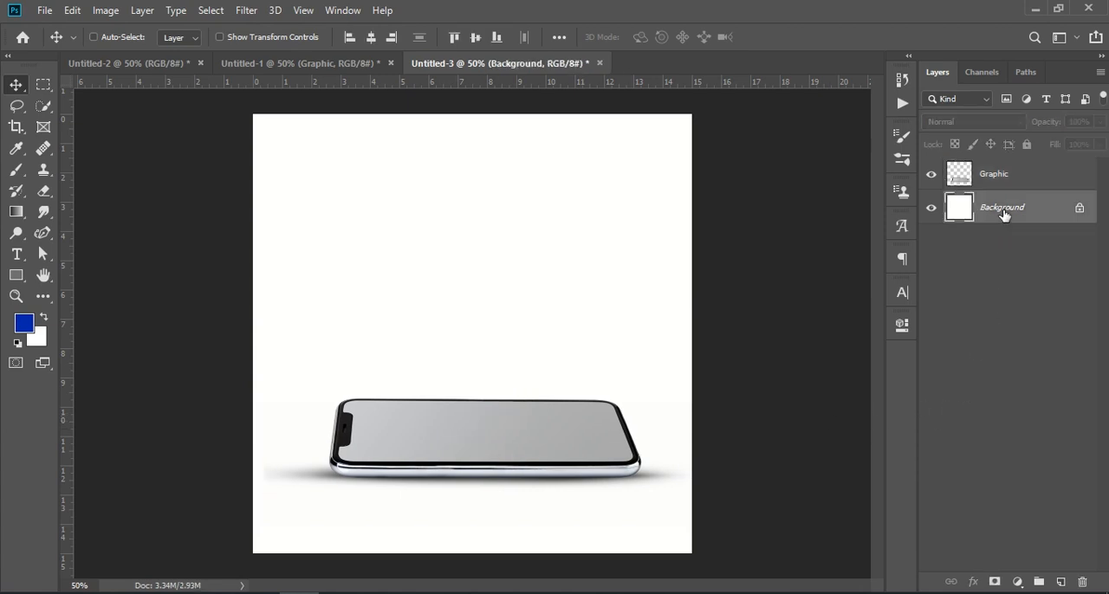
pyautogui.click(1018, 583)
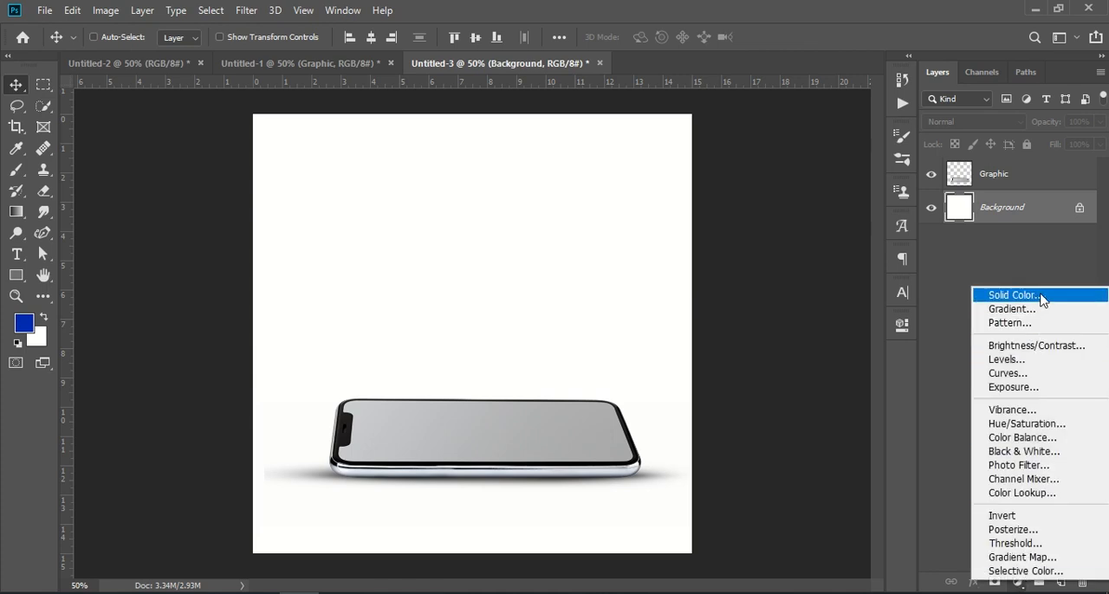
pyautogui.click(1019, 584)
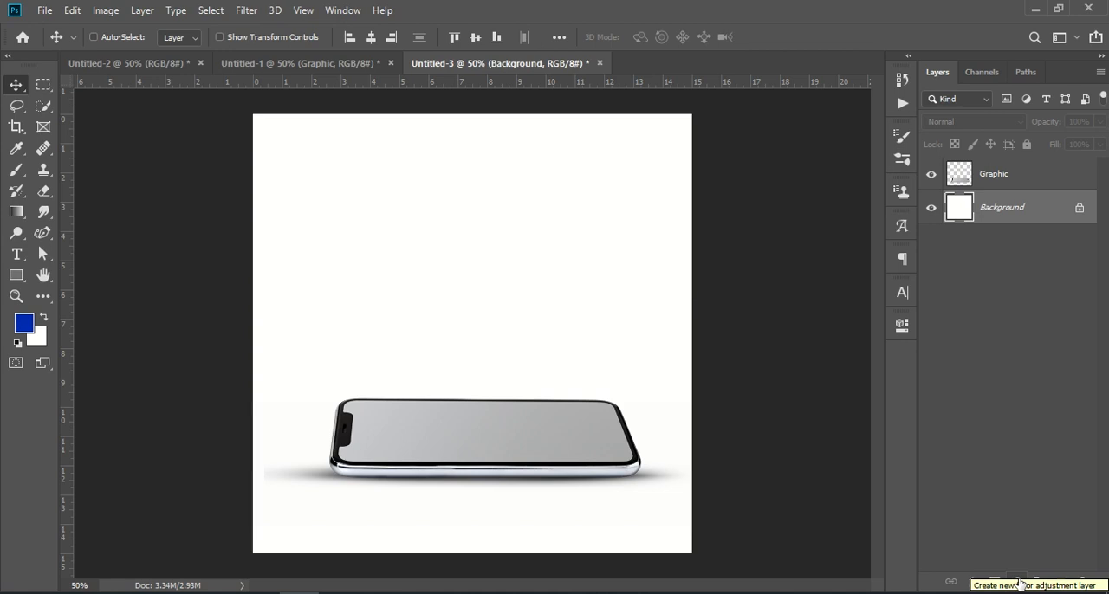
pyautogui.click(1019, 584)
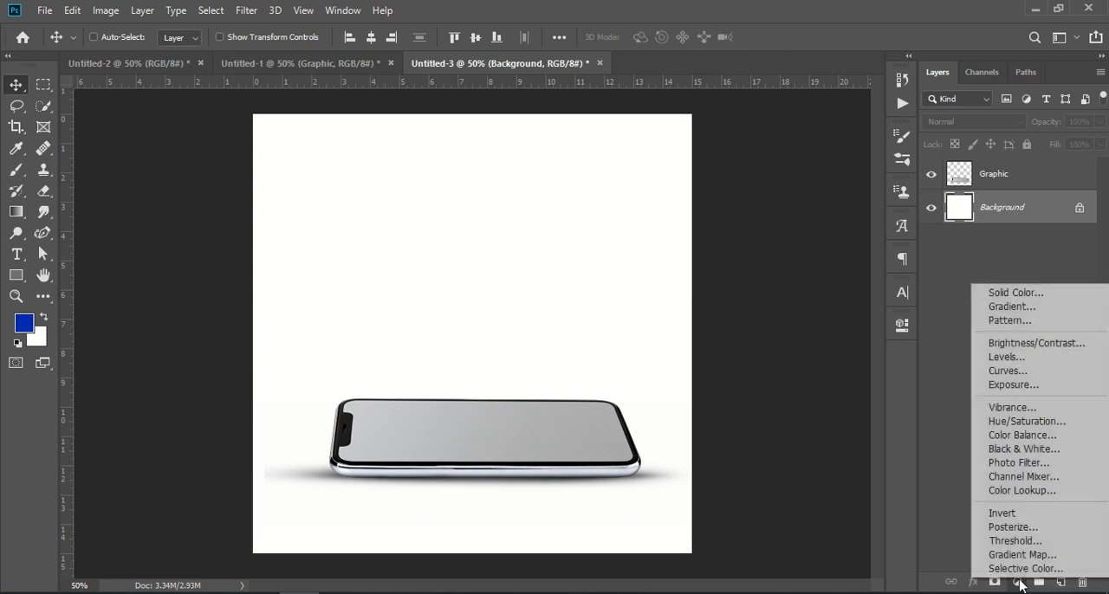
pyautogui.click(1060, 299)
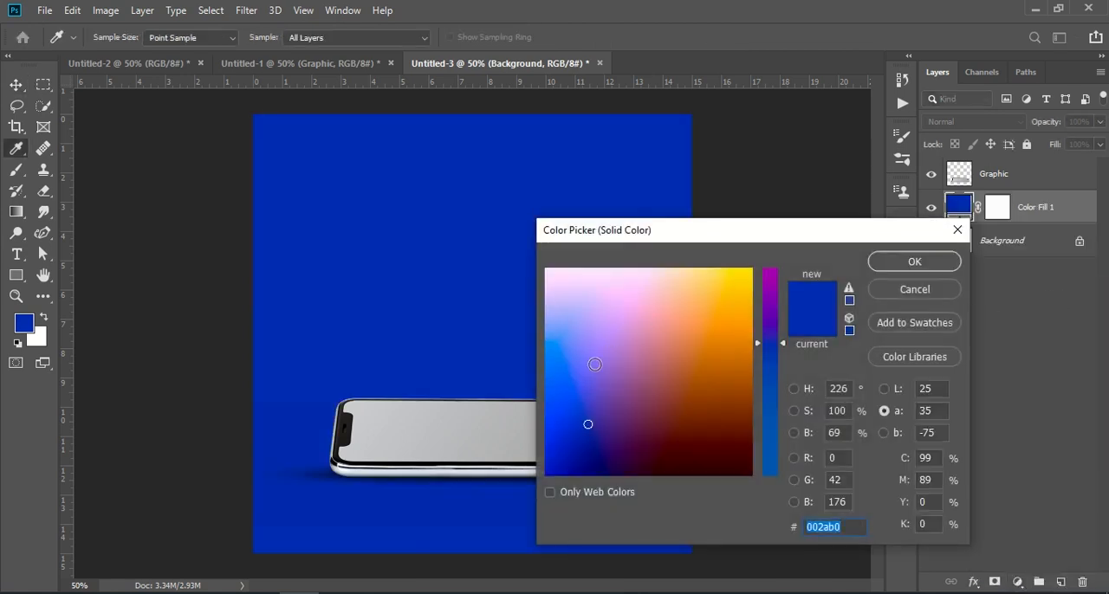
pyautogui.moveTo(588, 423); pyautogui.dragTo(634, 375)
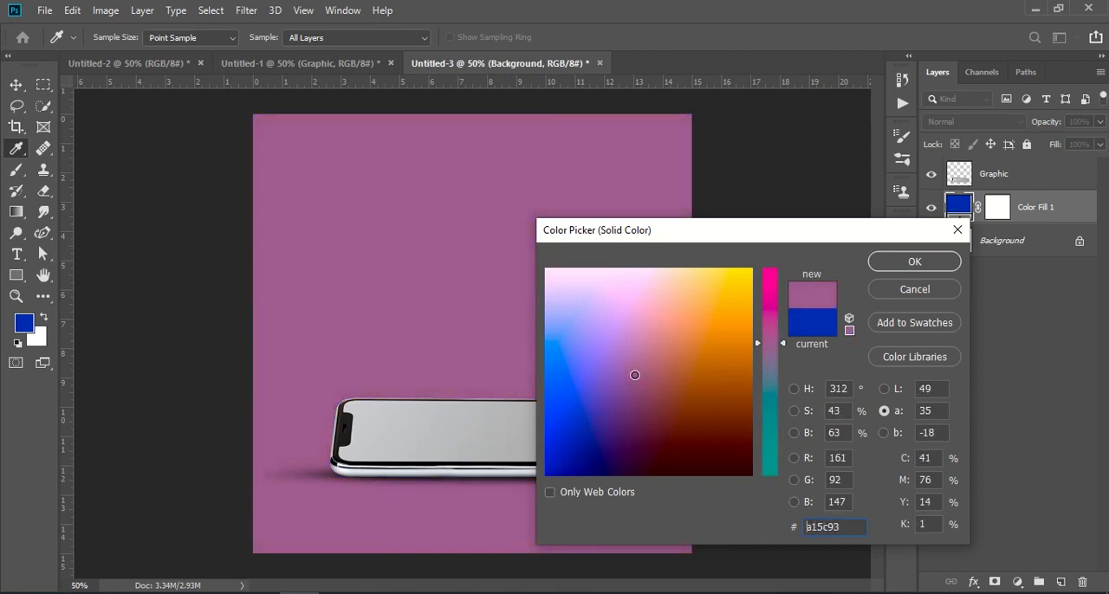
pyautogui.click(895, 264)
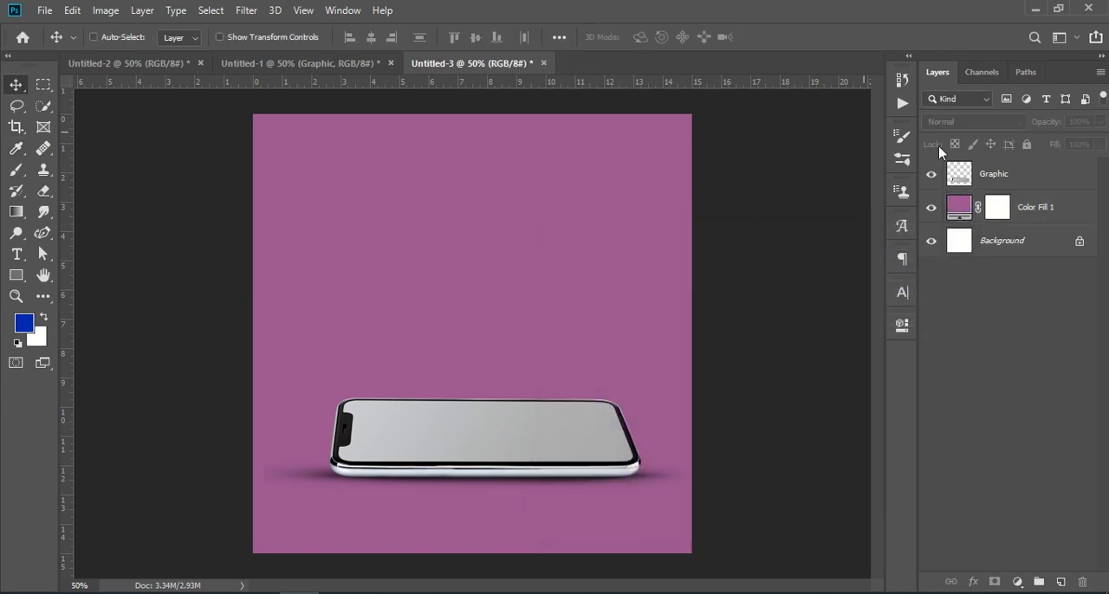
# Select the phone's grey screen area on the Graphic layer with the Magic Wand tool
pyautogui.click(988, 185)
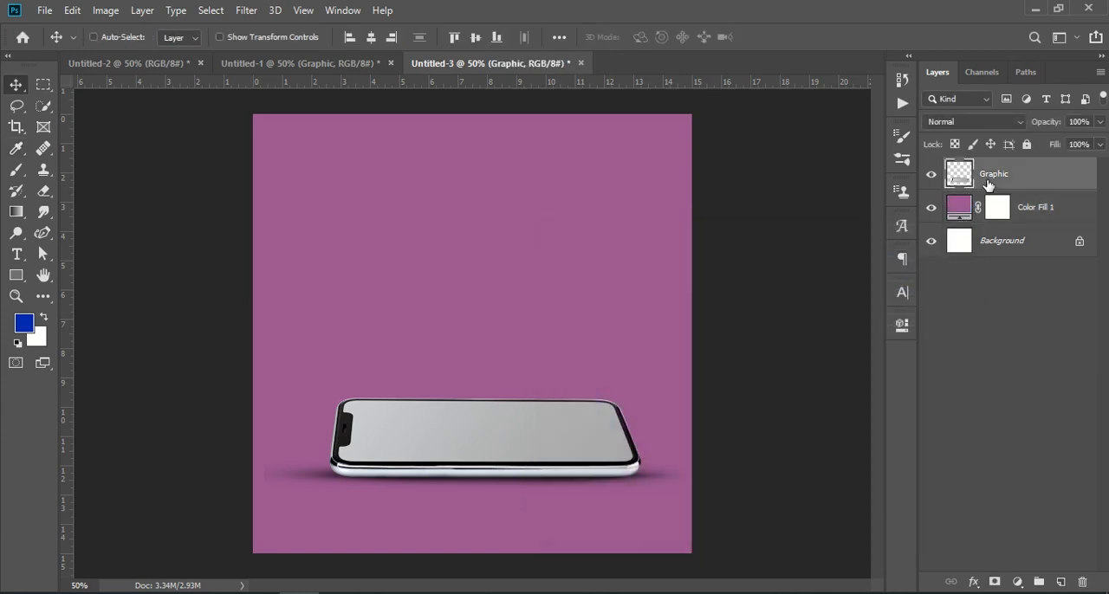
pyautogui.click(45, 105)
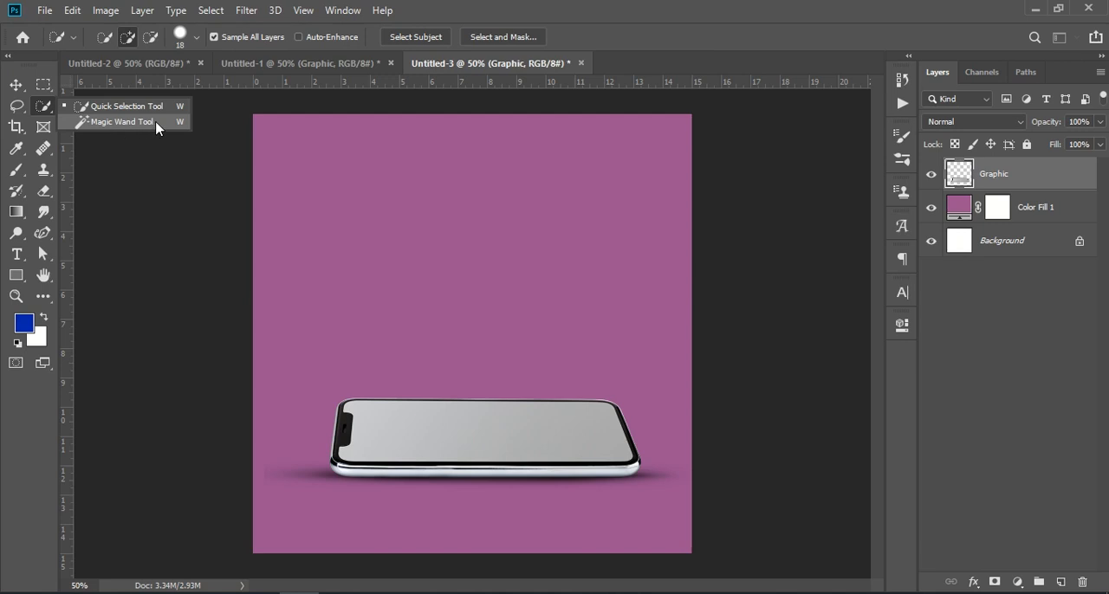
pyautogui.click(121, 122)
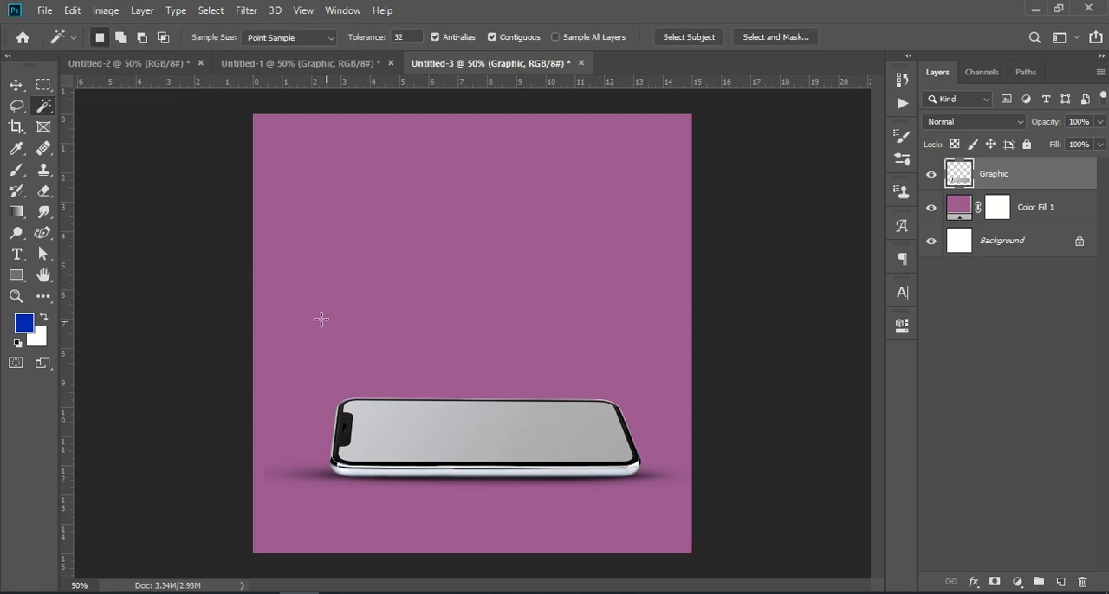
pyautogui.click(431, 422)
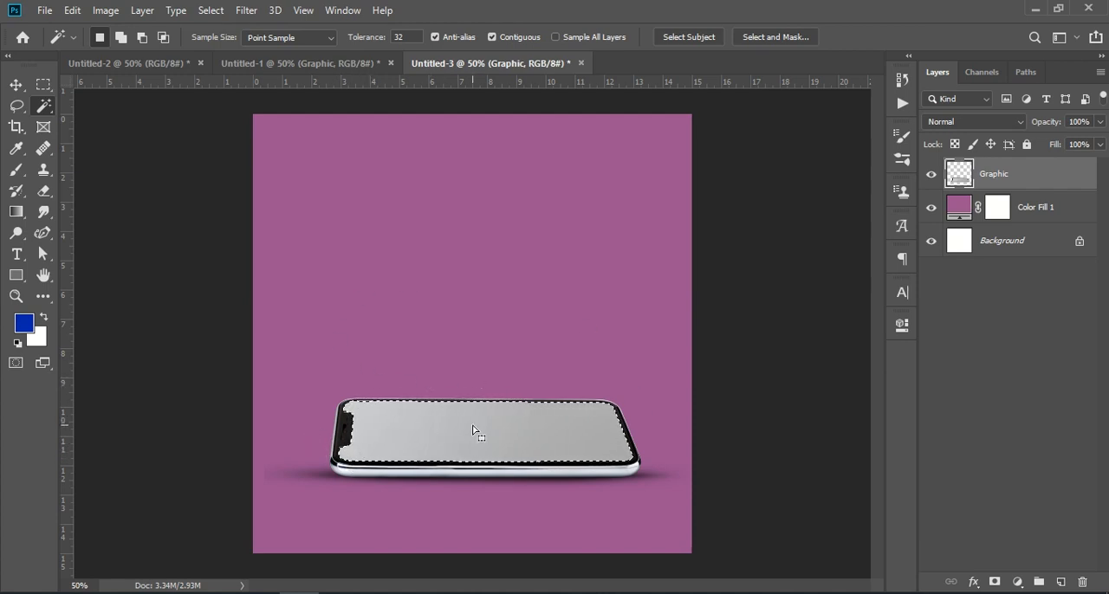
pyautogui.press('ctrl+KP_Add')
pyautogui.press('ctrl+KP_Add')
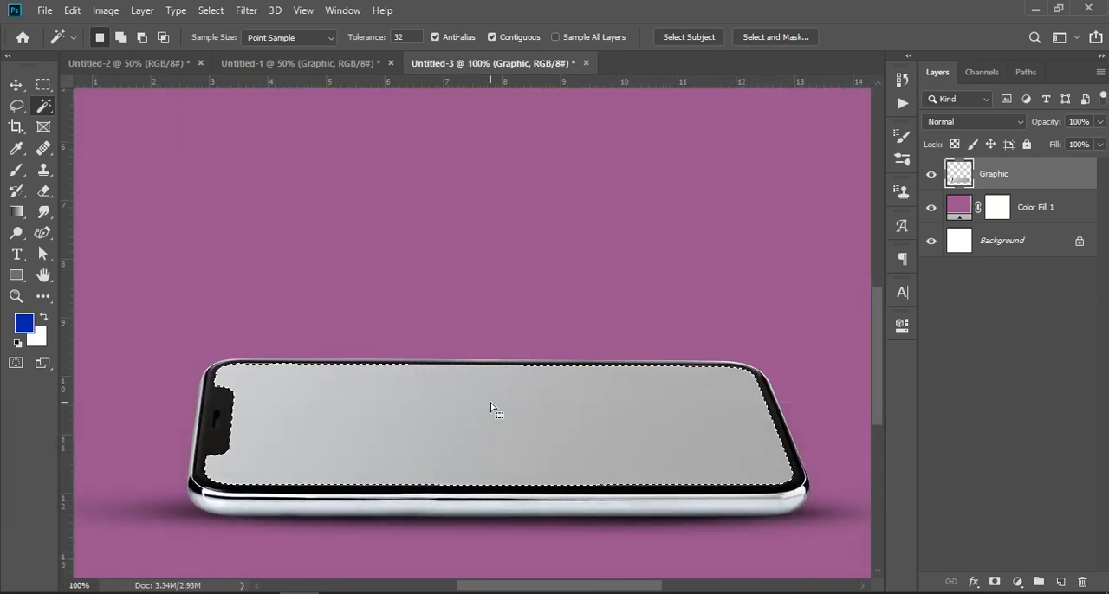
pyautogui.press('ctrl+KP_Subtract')
pyautogui.press('ctrl+KP_Subtract')
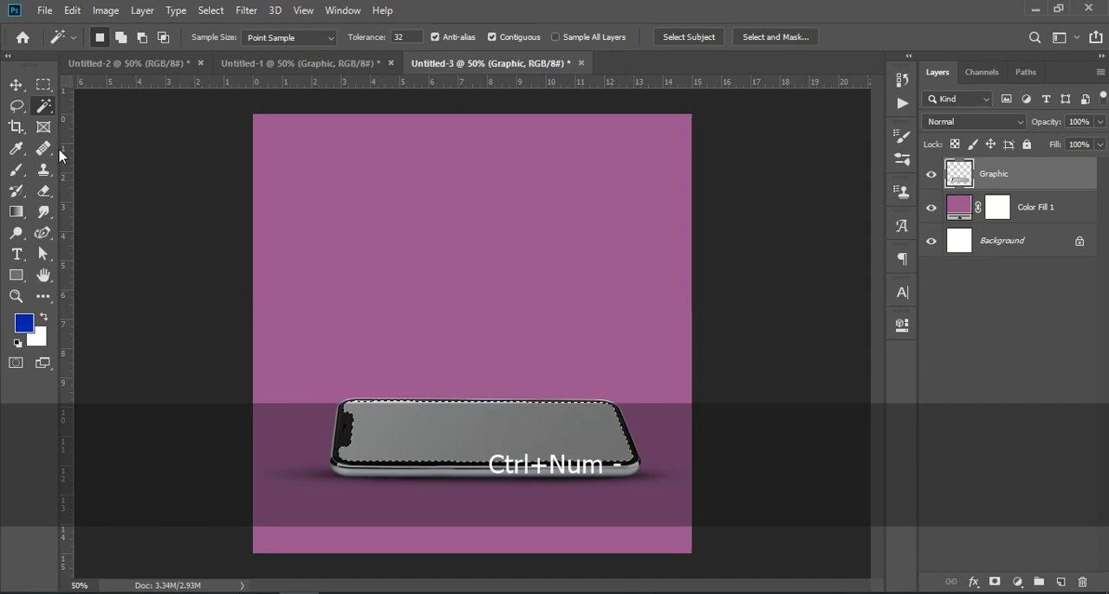
# Place the aggressive-angry-lion image from the Downloads folder as an embedded layer
pyautogui.click(44, 11)
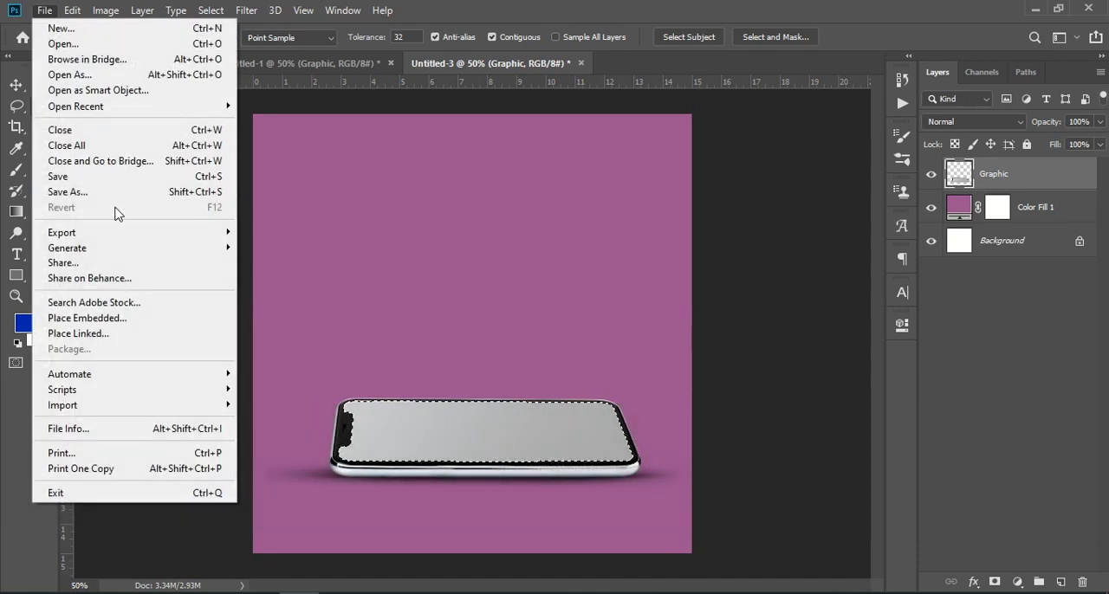
pyautogui.click(136, 318)
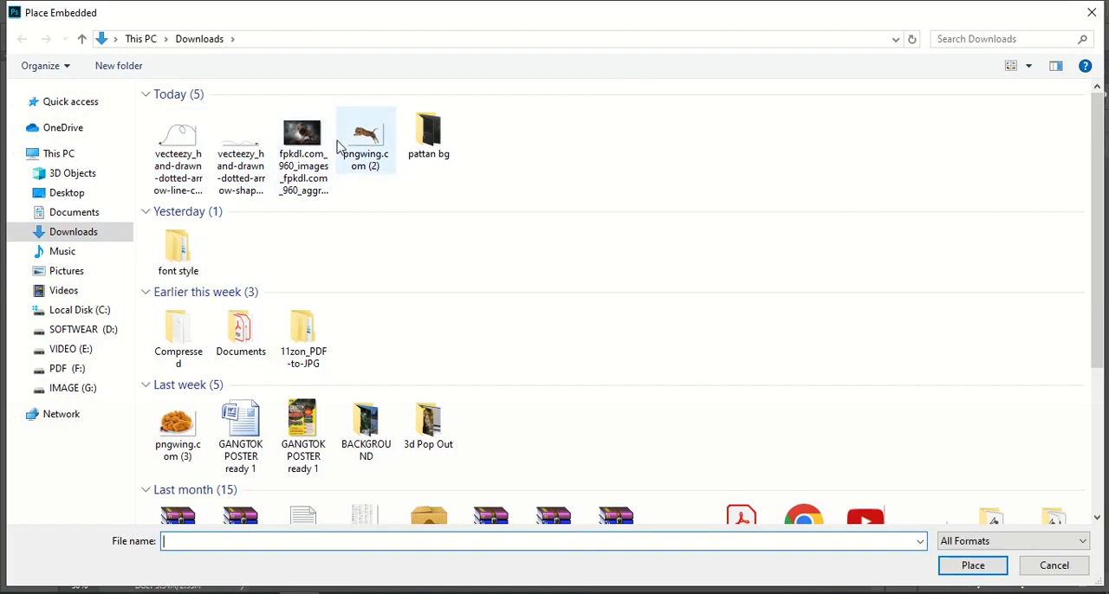
pyautogui.click(312, 140)
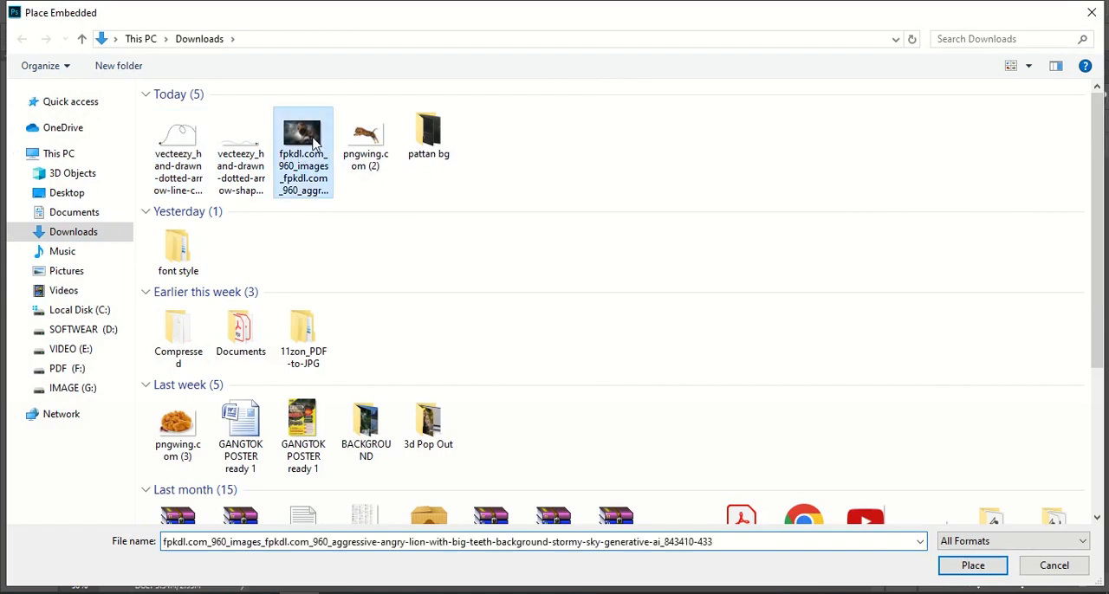
pyautogui.click(984, 567)
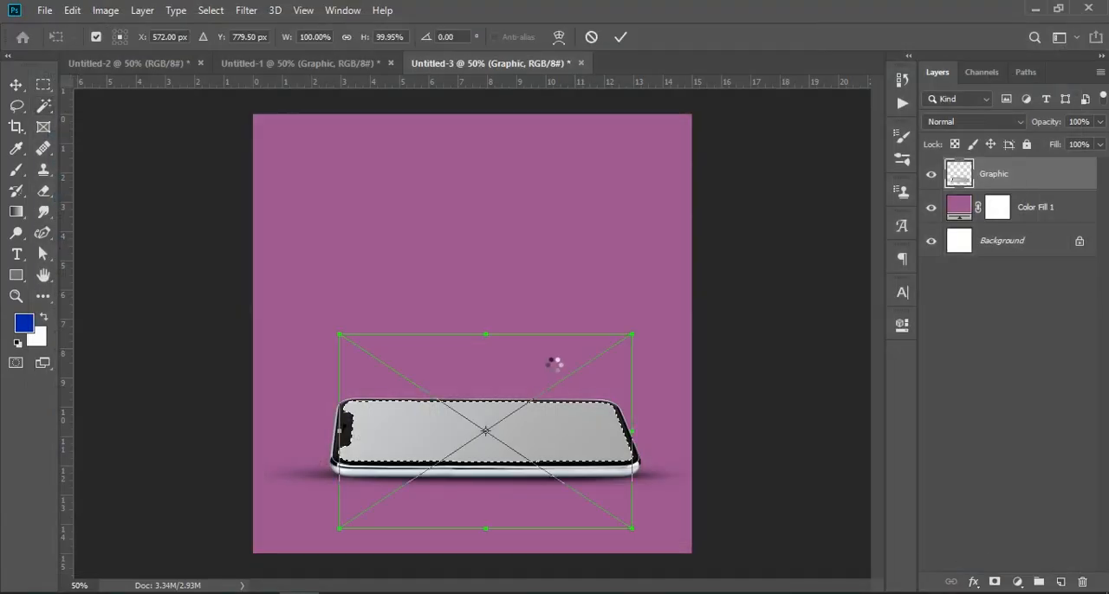
# Lower the lion layer's opacity to 68%, then scale it to about 120% and position it so the lion stands over the phone
pyautogui.moveTo(538, 426); pyautogui.dragTo(541, 378)
pyautogui.moveTo(1048, 121); pyautogui.dragTo(1022, 118)
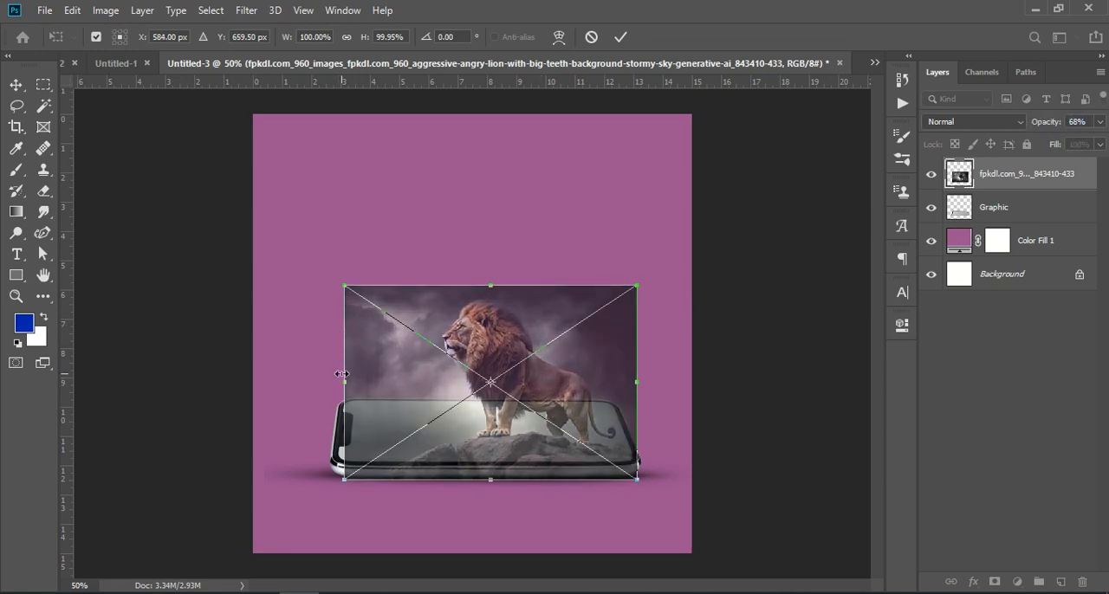
pyautogui.moveTo(345, 383); pyautogui.dragTo(287, 383)
pyautogui.moveTo(488, 425)
pyautogui.mouseDown()
pyautogui.moveTo(416, 476)
pyautogui.moveTo(477, 406)
pyautogui.moveTo(488, 418)
pyautogui.mouseUp()
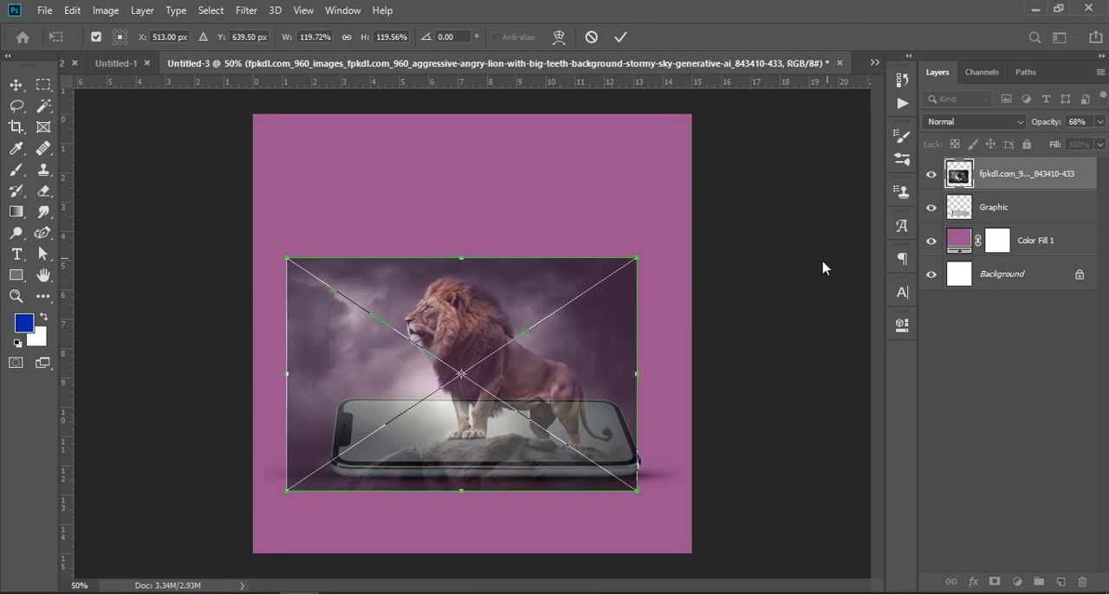
# Apply the lion image's transform and restore its layer opacity to 100%
pyautogui.click(1043, 185)
pyautogui.moveTo(1047, 123); pyautogui.dragTo(1105, 122)
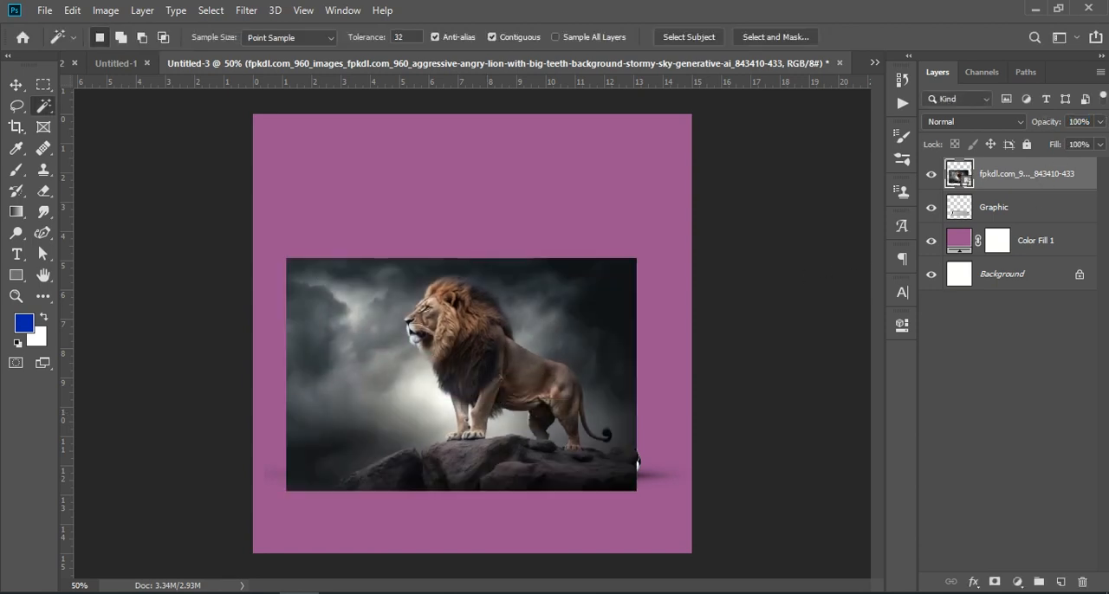
pyautogui.click(1026, 377)
# Hide the lion layer and make a Magic Wand selection of the phone's screen on the Graphic layer
pyautogui.click(1013, 173)
pyautogui.click(932, 174)
pyautogui.click(960, 213)
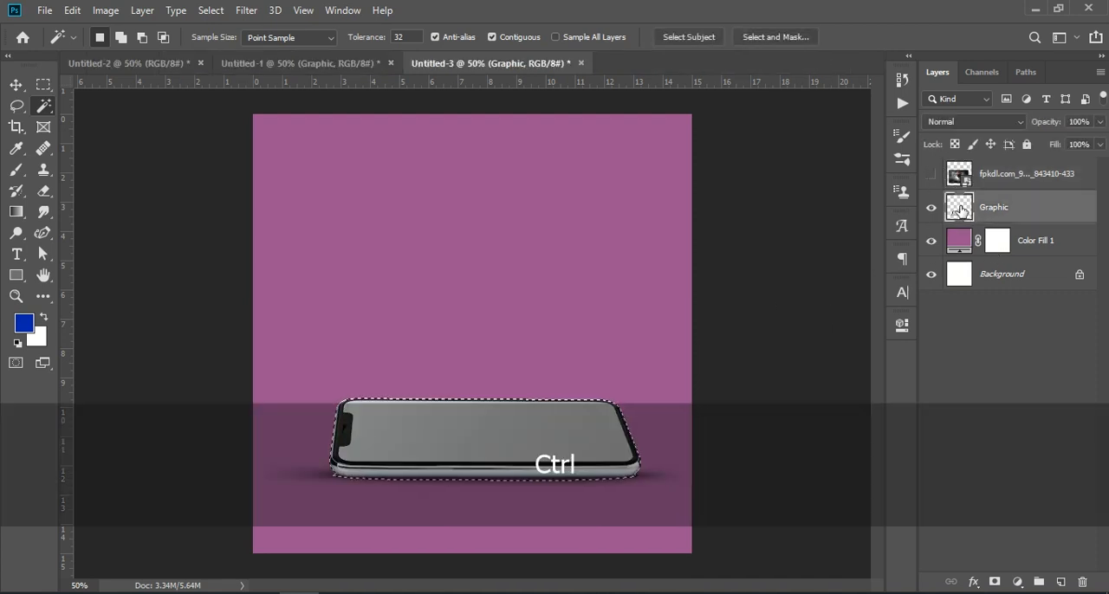
pyautogui.hotkey('ctrl', 'd')
pyautogui.rightClick(45, 107)
pyautogui.click(110, 122)
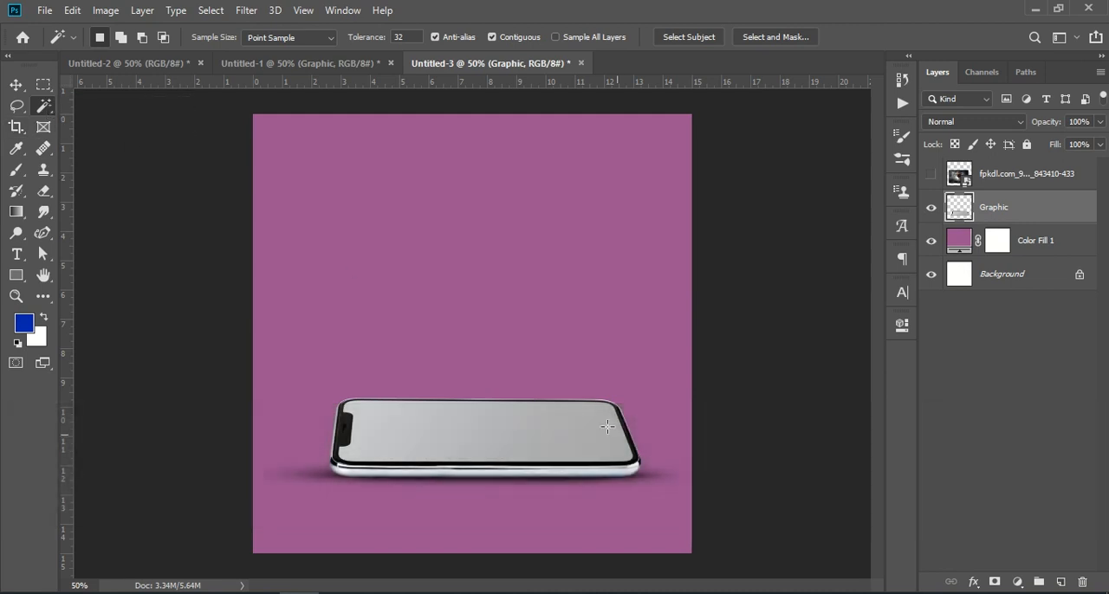
pyautogui.click(496, 430)
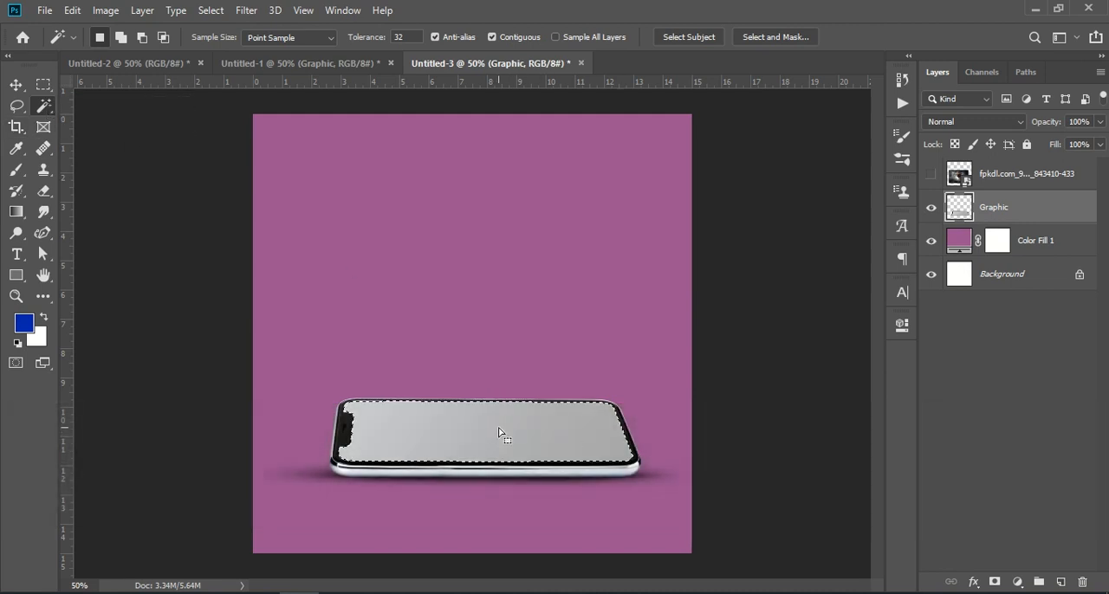
# Show the lion layer again and mask it to the phone screen selection
pyautogui.click(931, 175)
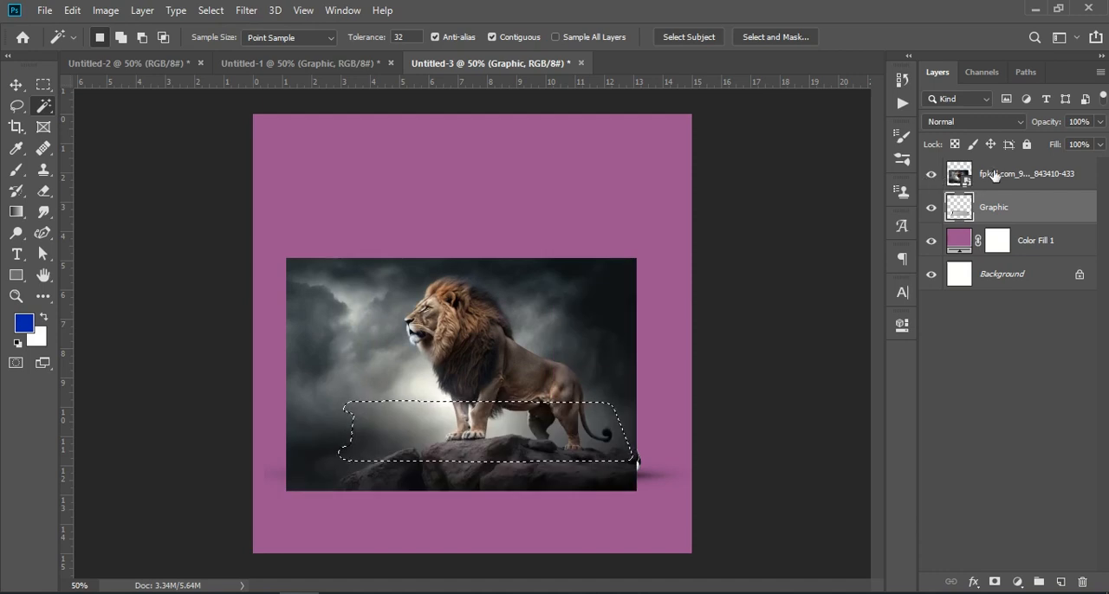
pyautogui.click(1011, 181)
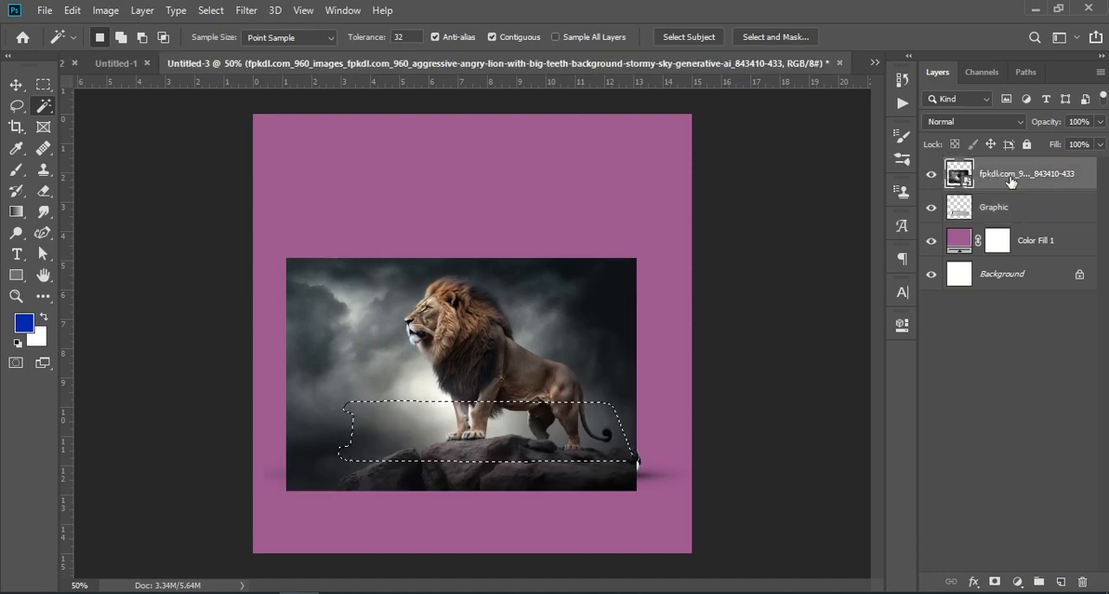
pyautogui.click(993, 583)
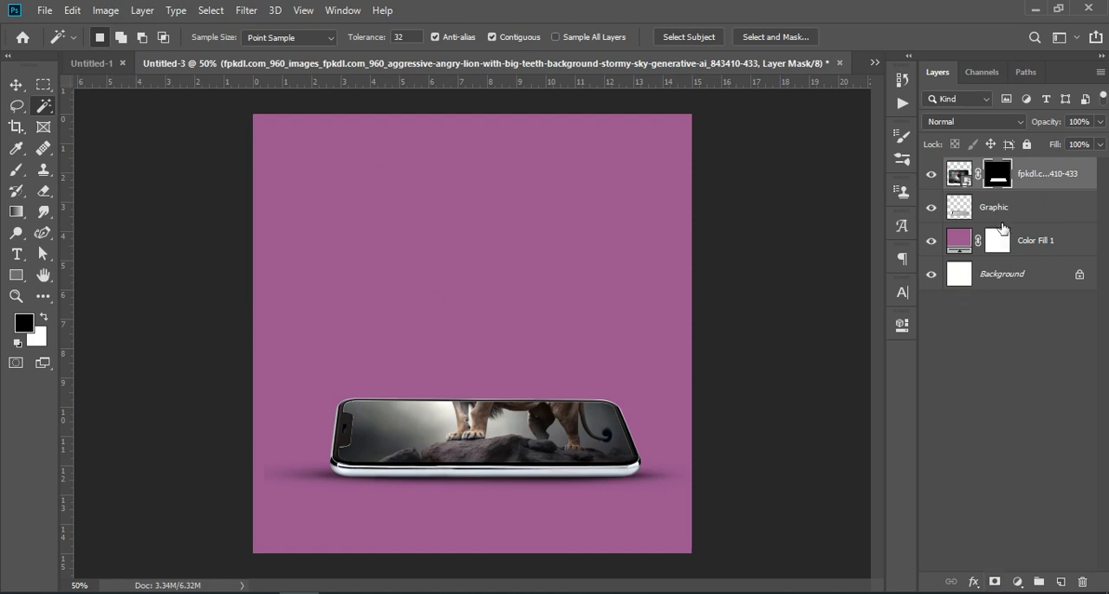
# Set up a soft round 44 px brush with white as the foreground colour for painting the lion layer's mask
pyautogui.press('ctrl+KP_Add')
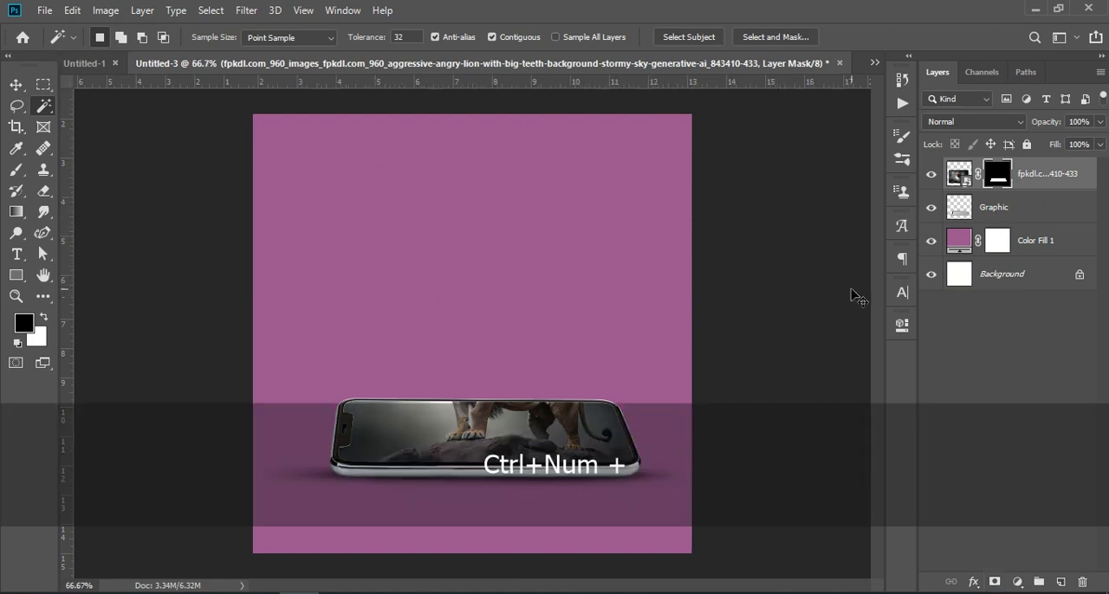
pyautogui.press('ctrl+KP_Add')
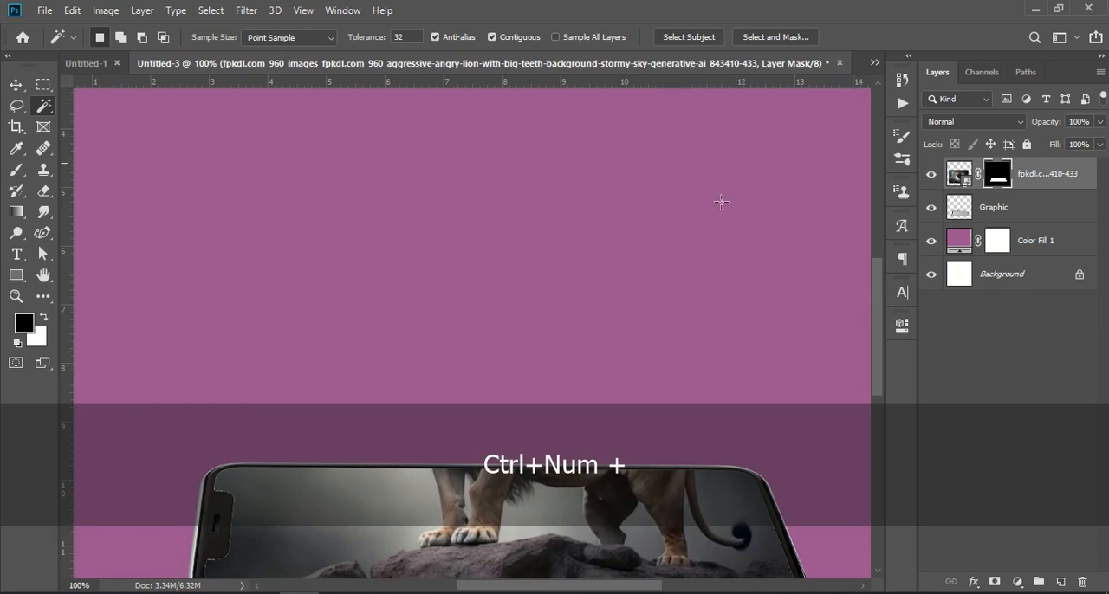
pyautogui.scroll(-1, 262, 419)
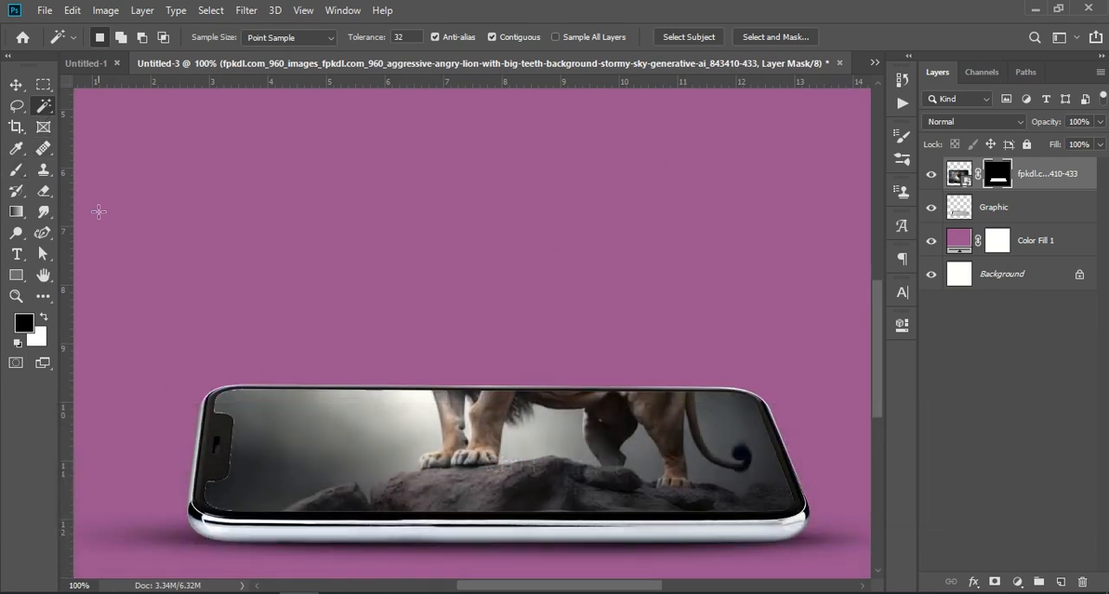
pyautogui.click(16, 170)
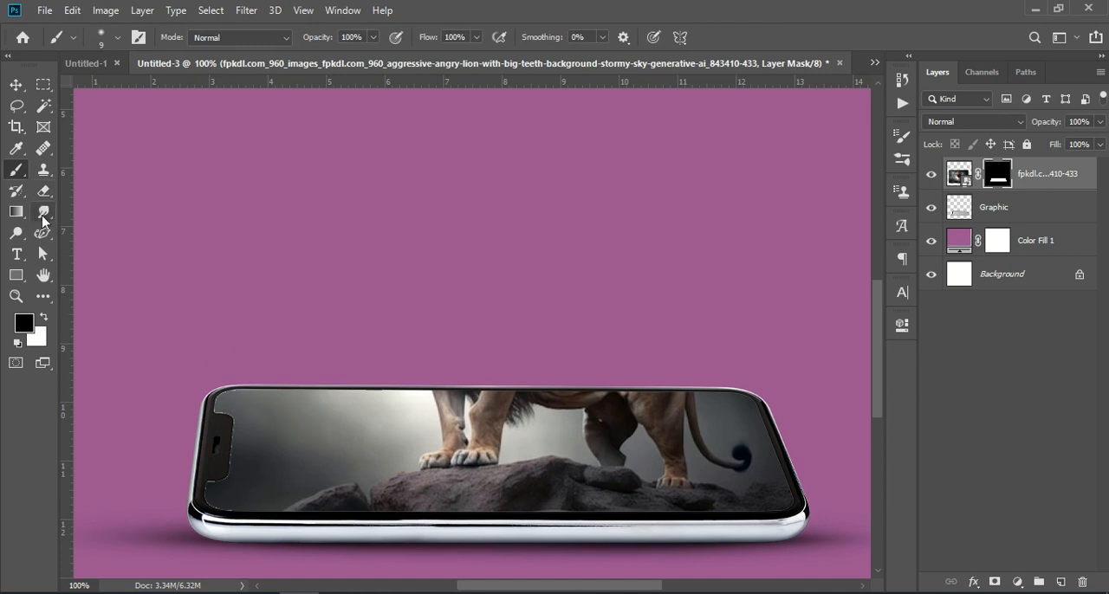
pyautogui.press('capslock')
pyautogui.rightClick(241, 391)
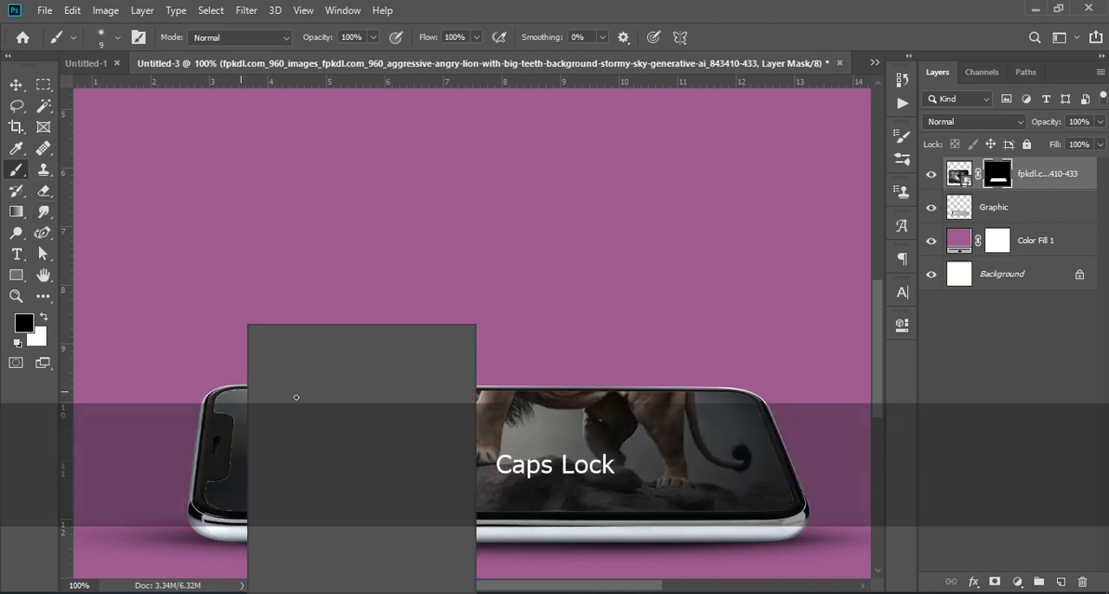
pyautogui.click(351, 366)
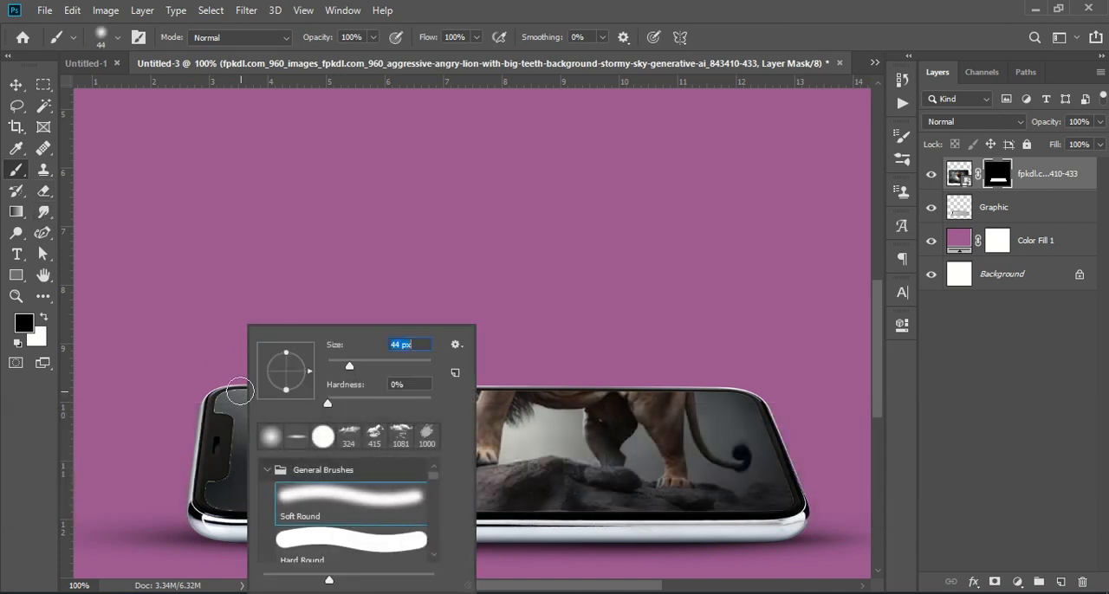
pyautogui.click(241, 397)
pyautogui.hotkey('ctrl', 'z')
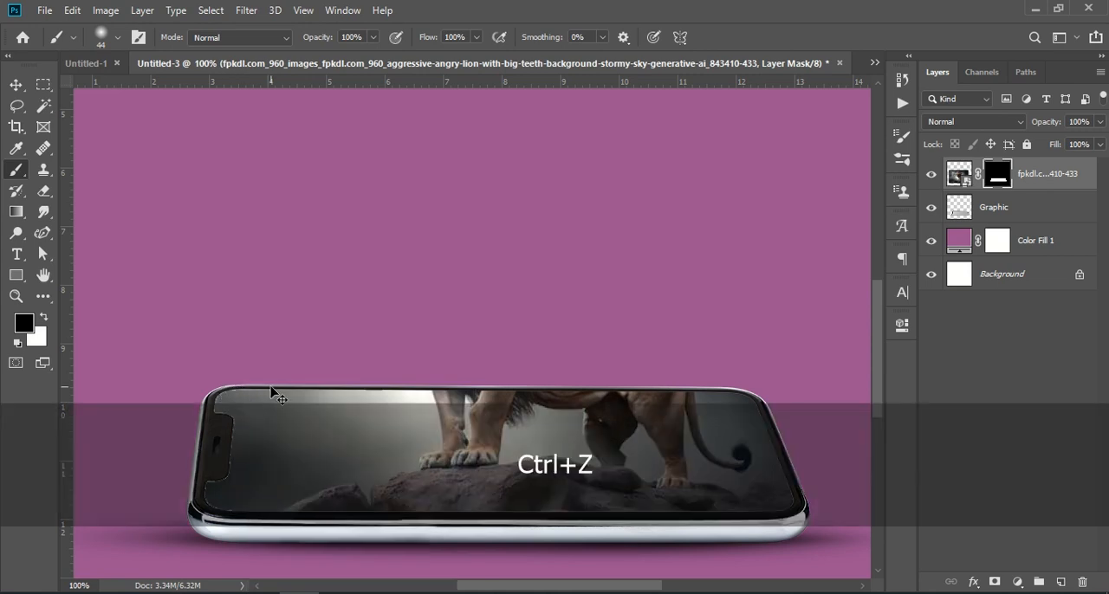
pyautogui.click(43, 317)
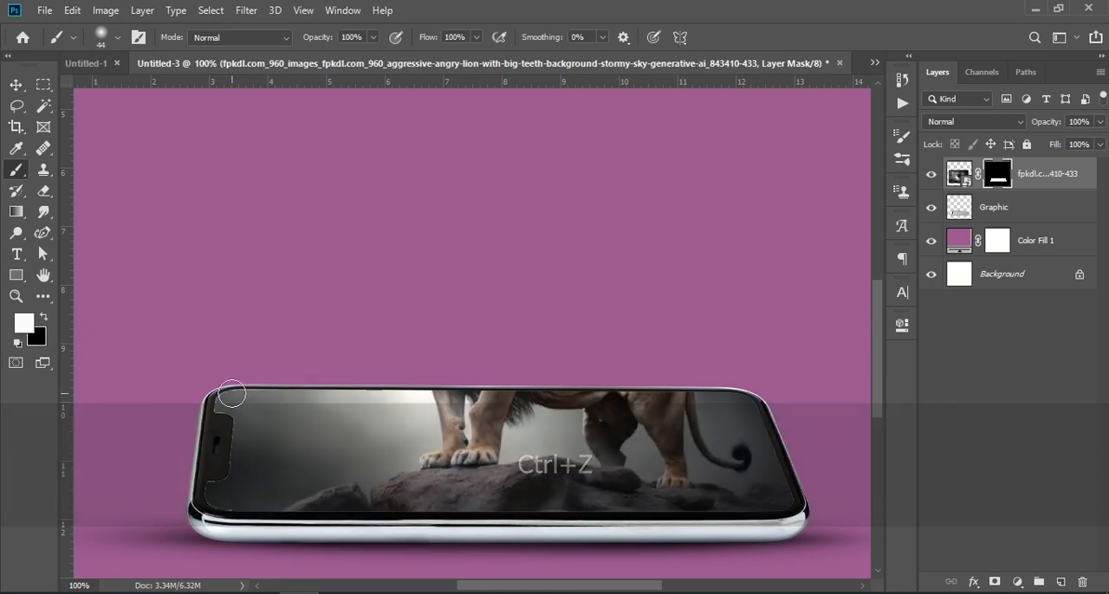
# Undo the last mask strokes, then paint the lion layer's mask white around the phone's notch and screen edges with a 10 px brush
pyautogui.hotkey('ctrl', 'z')
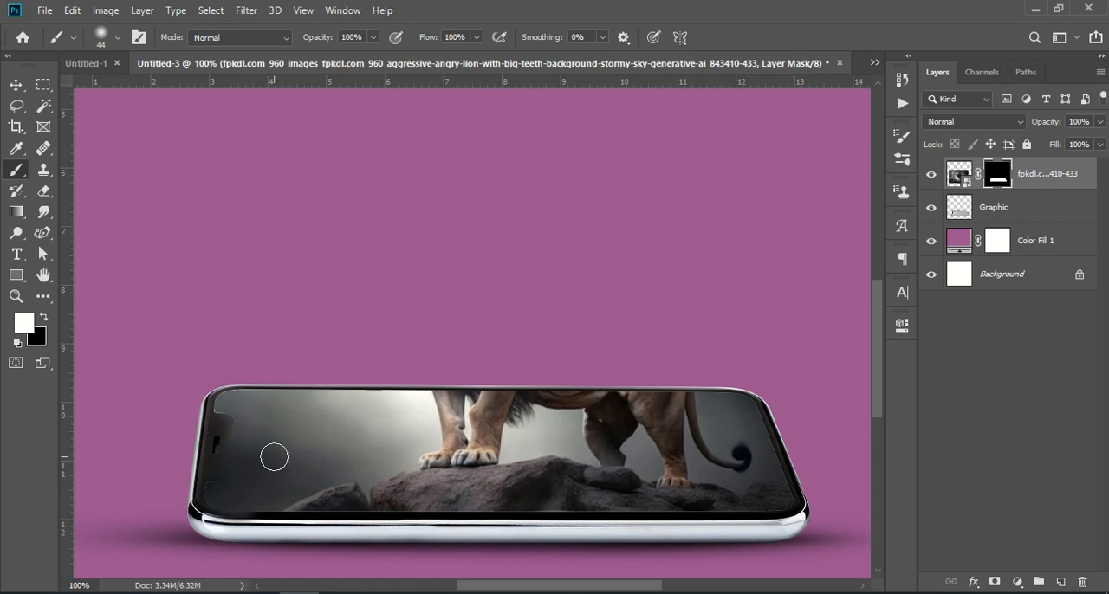
pyautogui.hotkey('ctrl', 'z')
pyautogui.hotkey('ctrl', 'z')
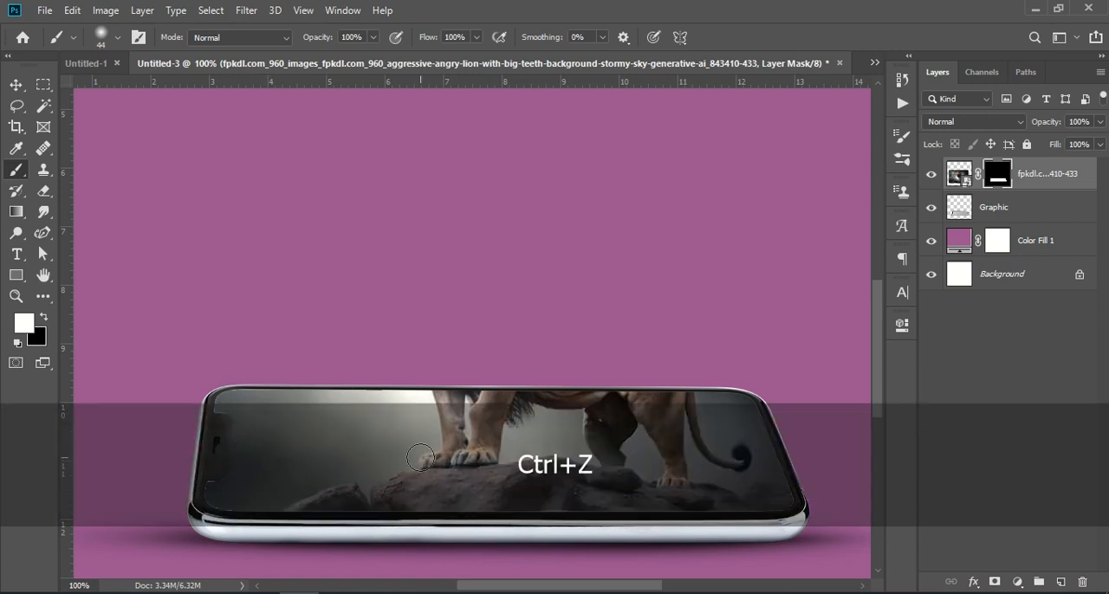
pyautogui.rightClick(262, 452)
pyautogui.moveTo(370, 366); pyautogui.dragTo(356, 368)
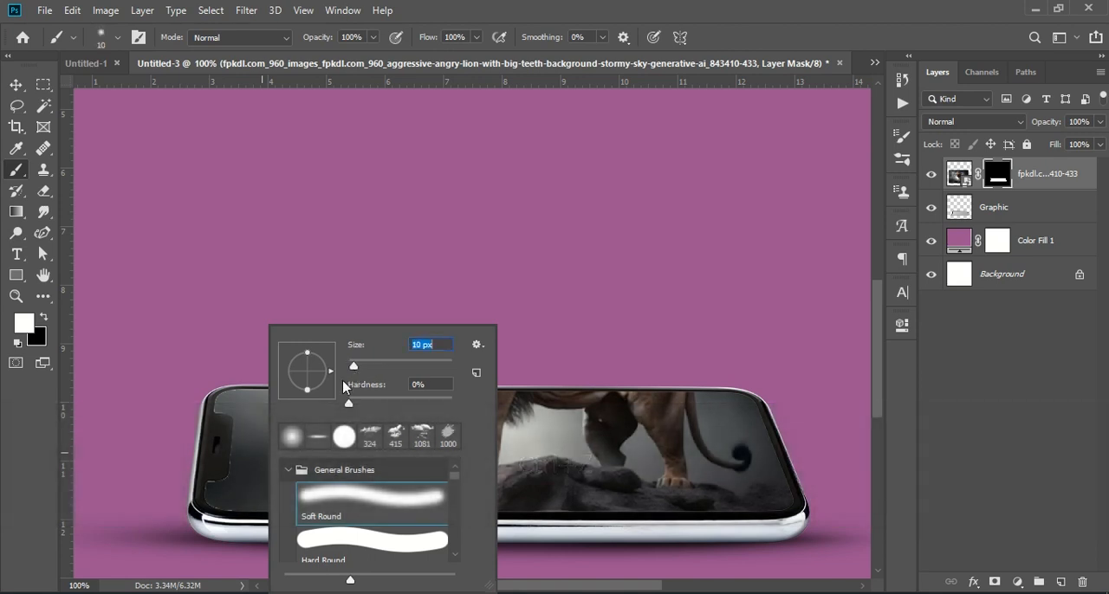
pyautogui.click(235, 434)
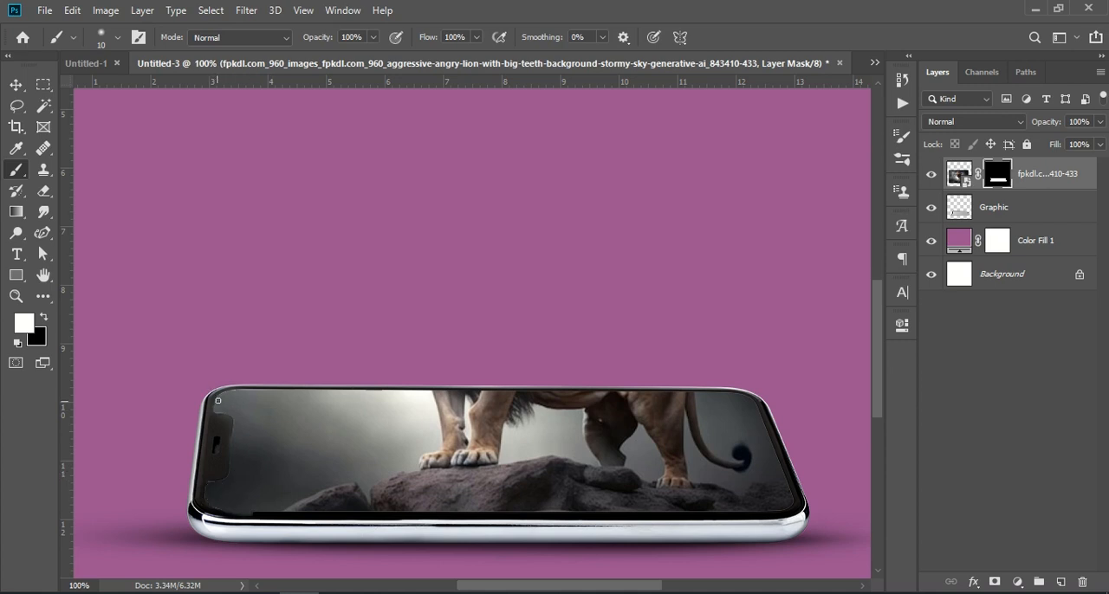
pyautogui.press('ctrl+KP_Subtract')
pyautogui.press('ctrl+KP_Subtract')
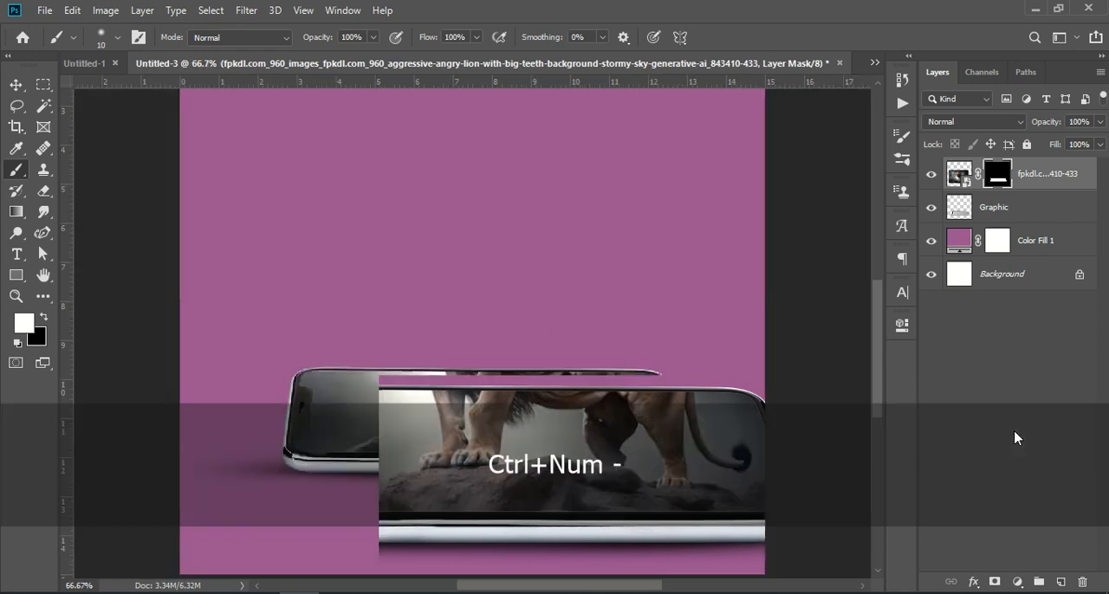
# Duplicate the masked lion layer and delete the layer mask from the copy
pyautogui.moveTo(1053, 175); pyautogui.dragTo(1060, 581)
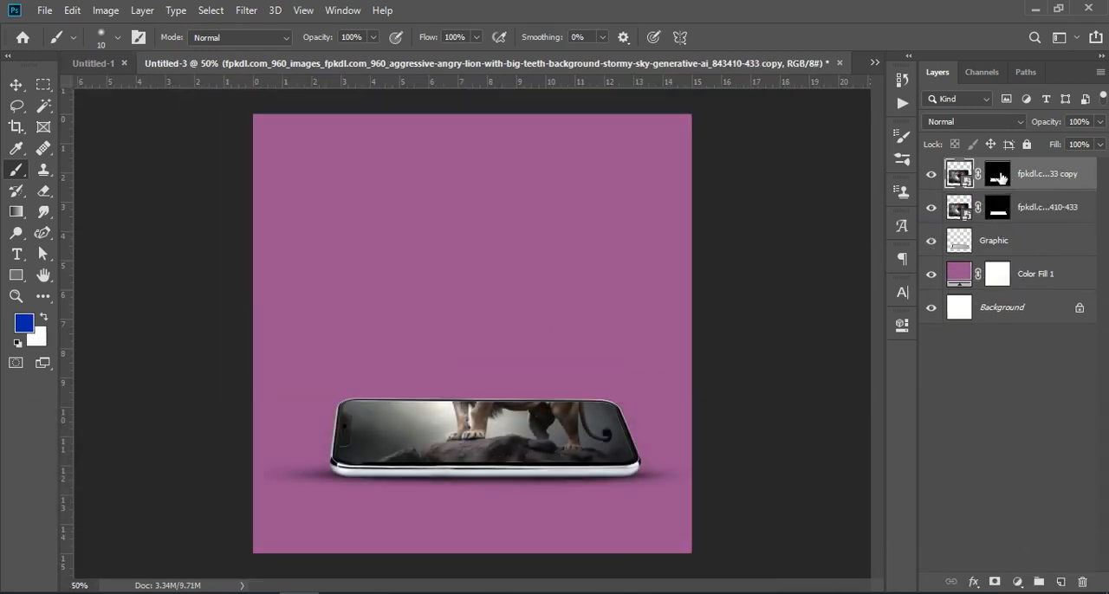
pyautogui.click(1001, 178)
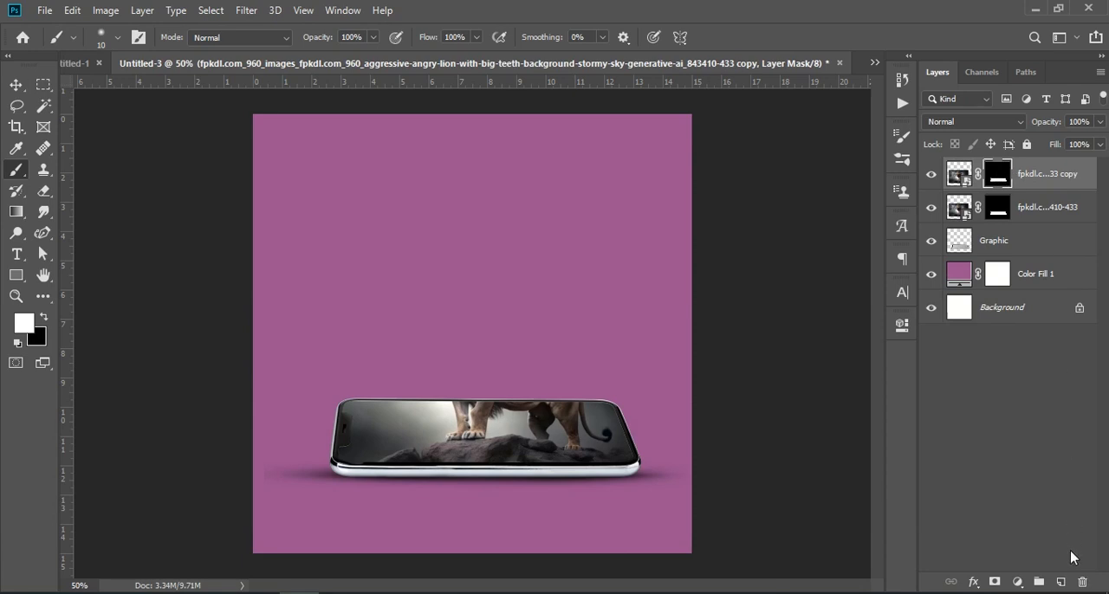
pyautogui.click(1082, 584)
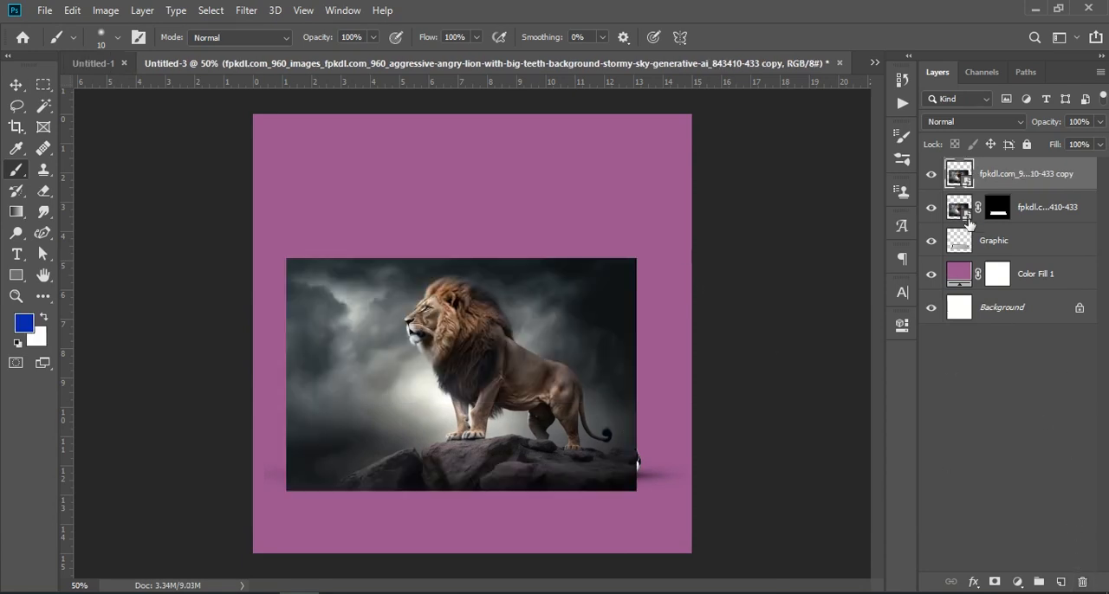
# Switch to the Quick Selection tool and select the lion on the copied layer with Select Subject
pyautogui.moveTo(43, 105); pyautogui.dragTo(66, 107)
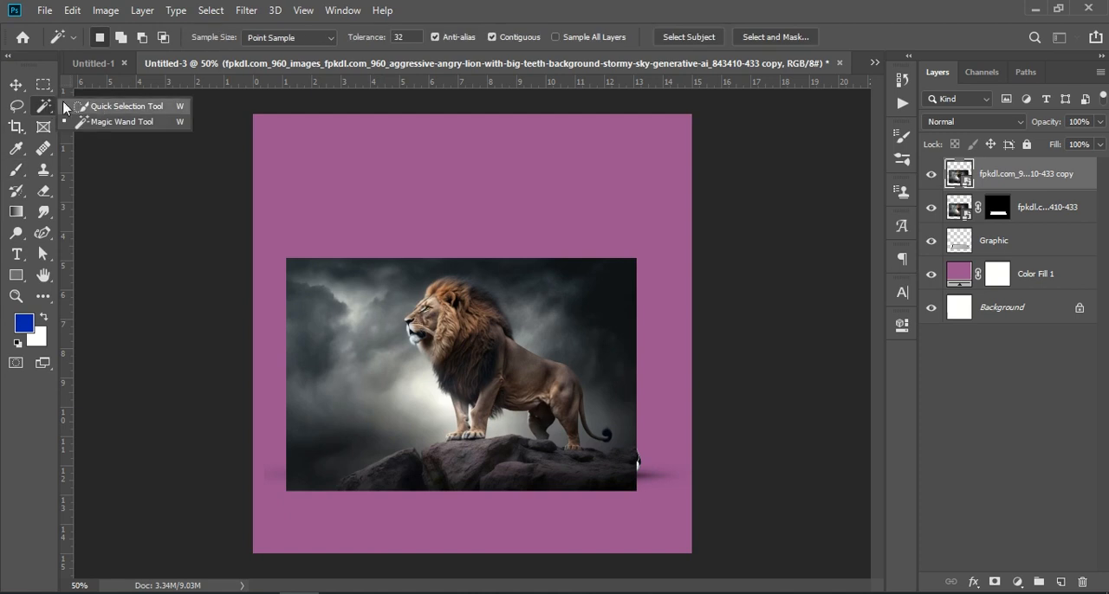
pyautogui.click(104, 107)
pyautogui.click(411, 39)
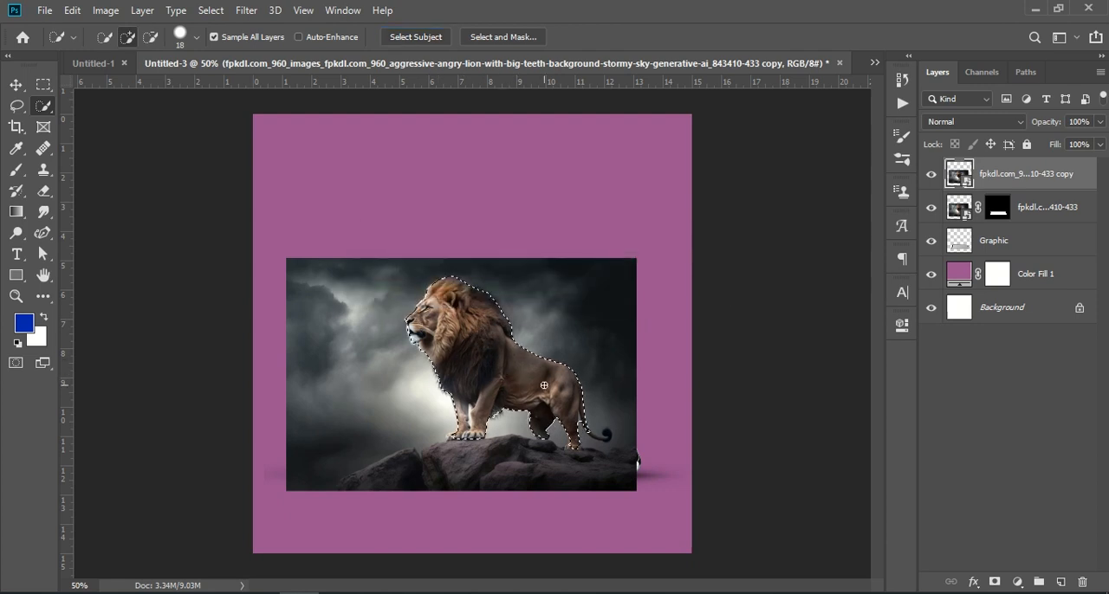
# Set the Quick Selection brush to 11 px and add the toes of the lion's foremost paw to the selection
pyautogui.press('ctrl')
pyautogui.press('ctrl+KP_Add')
pyautogui.press('ctrl+KP_Add')
pyautogui.press('ctrl+KP_Add')
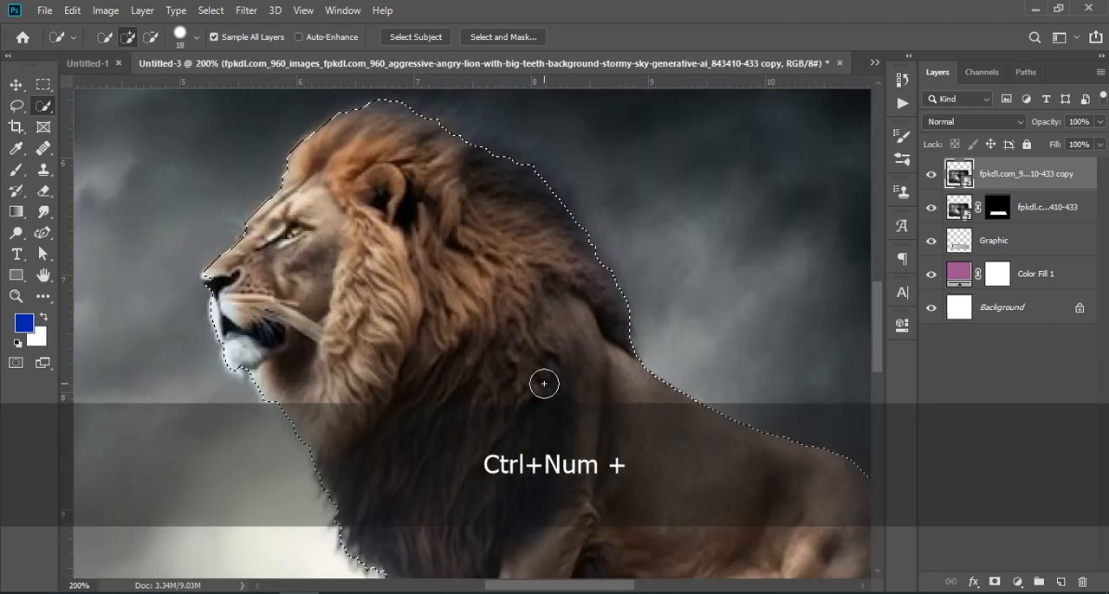
pyautogui.scroll(-10, 490, 371)
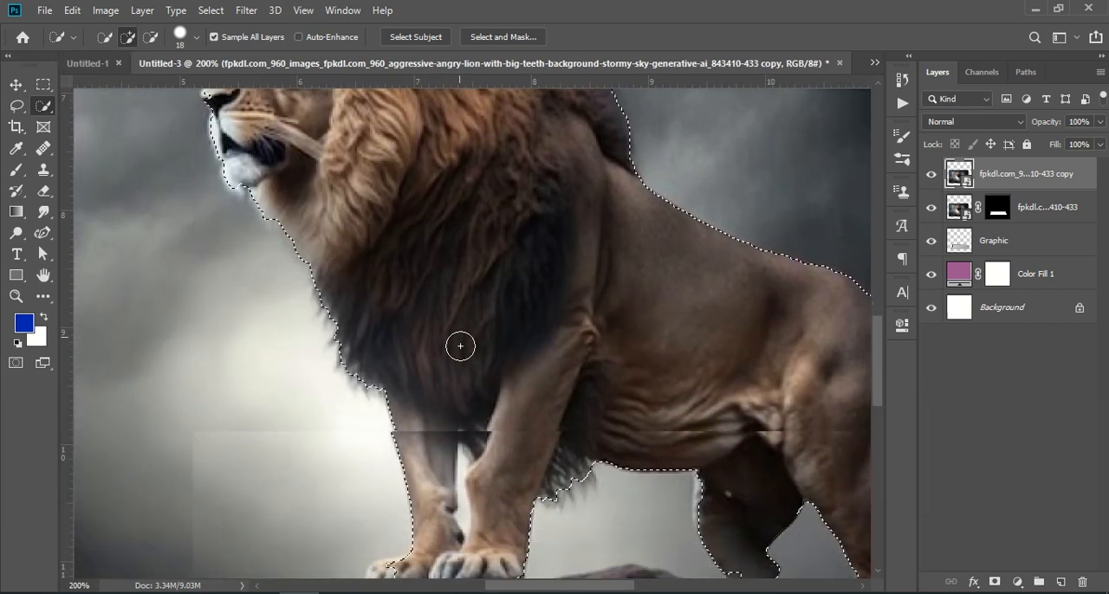
pyautogui.scroll(-5, 464, 341)
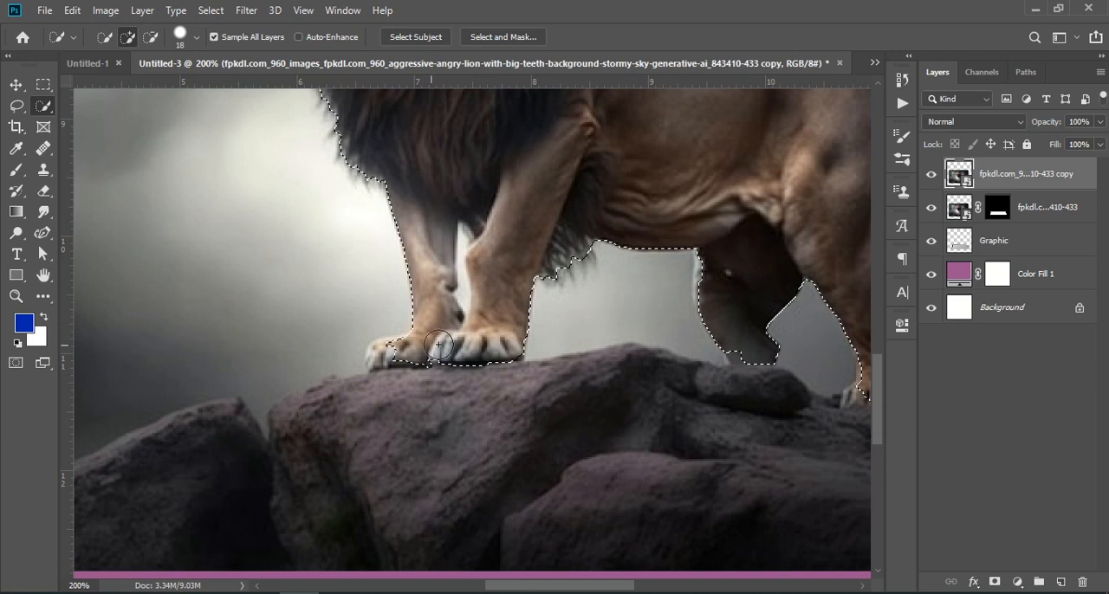
pyautogui.click(197, 37)
pyautogui.moveTo(119, 83); pyautogui.dragTo(114, 84)
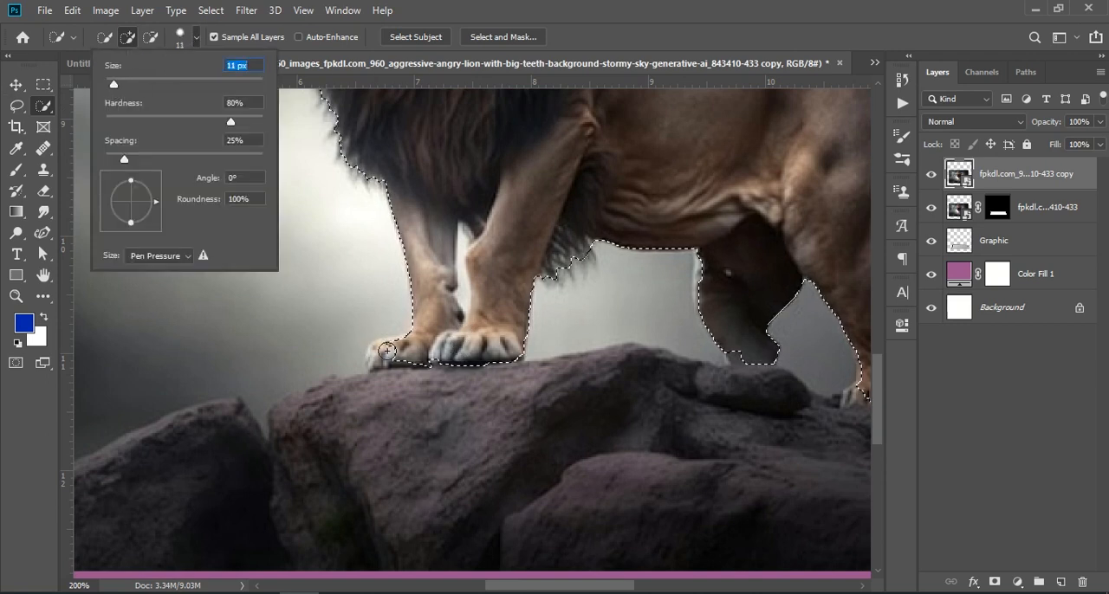
pyautogui.click(388, 352)
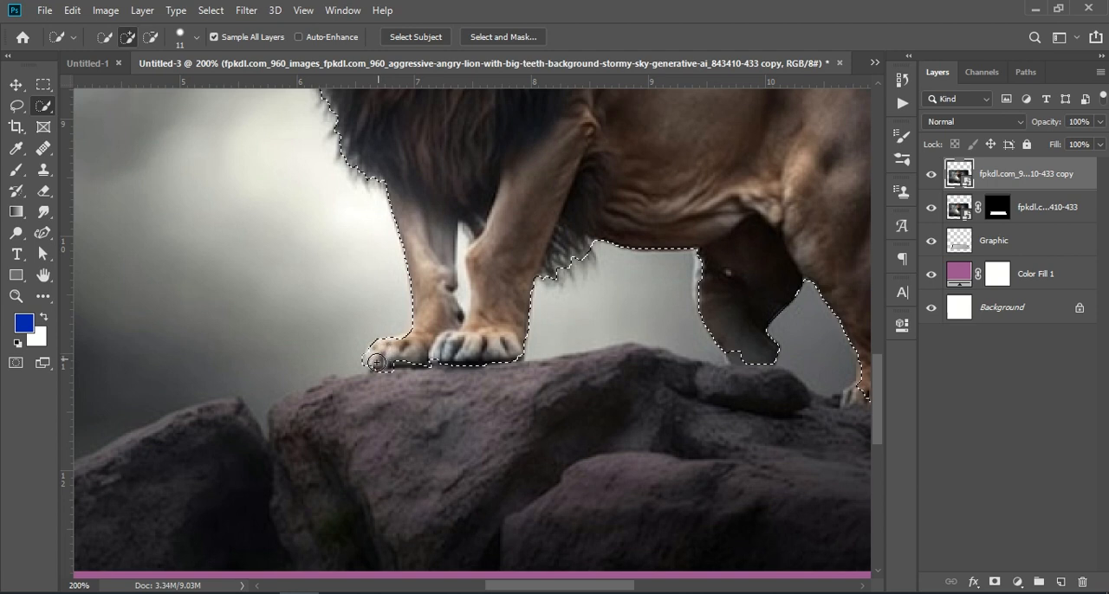
# Subtract the rock below the front paw and the gap between the front legs from the selection, undoing the stray addition on the rock
pyautogui.press('alt')
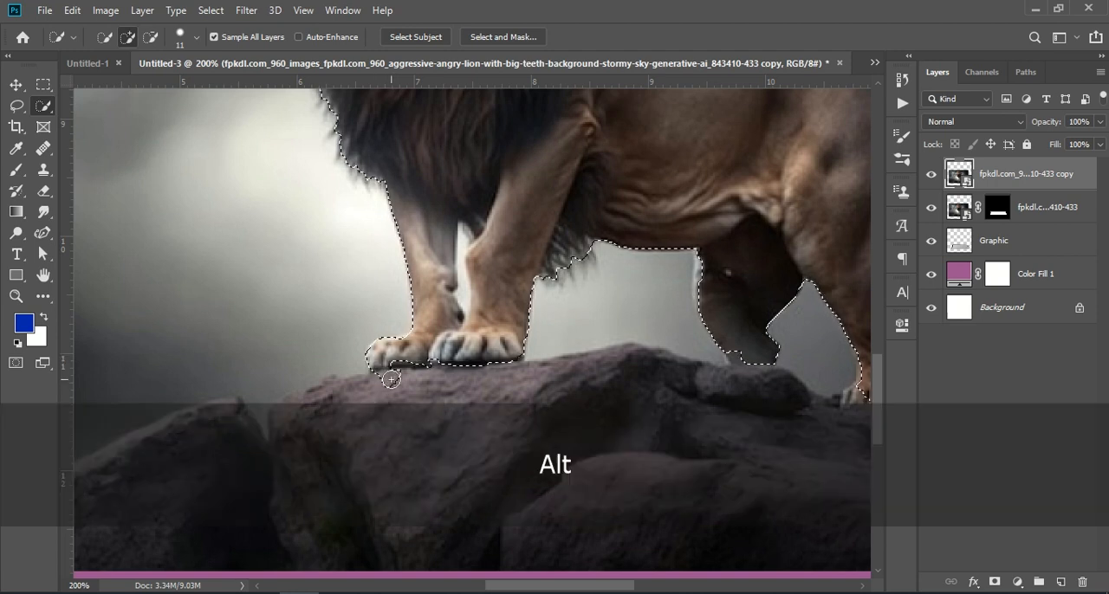
pyautogui.keyDown('alt'); pyautogui.click(391, 380); pyautogui.keyUp('alt')
pyautogui.press('alt')
pyautogui.moveTo(444, 246); pyautogui.dragTo(459, 262)
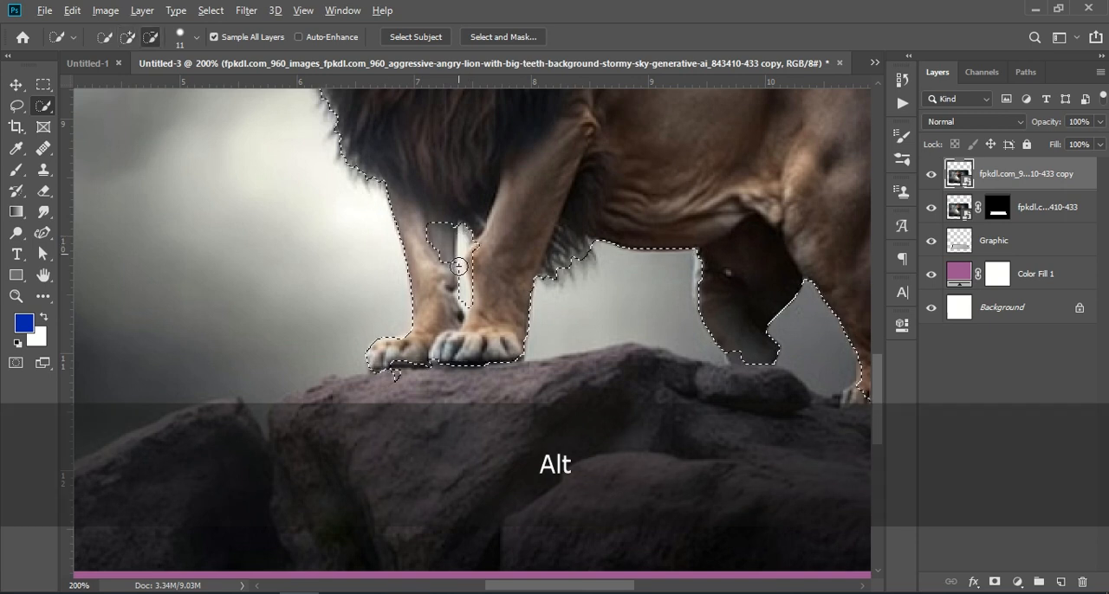
pyautogui.keyDown('alt'); pyautogui.click(461, 294); pyautogui.keyUp('alt')
pyautogui.moveTo(439, 228); pyautogui.dragTo(439, 251)
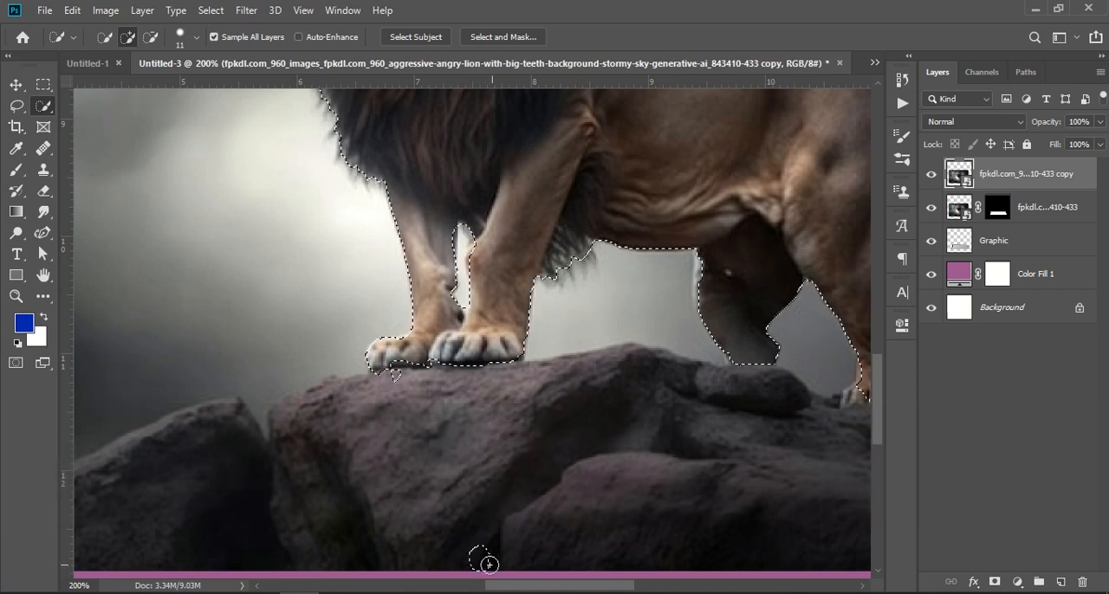
pyautogui.hotkey('ctrl', 'z')
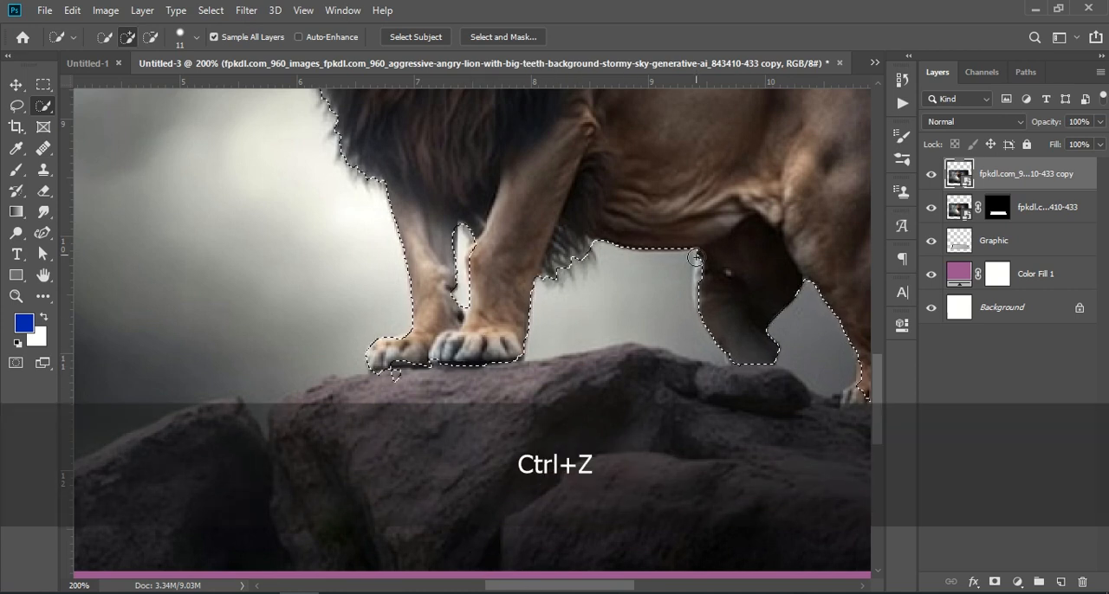
# Extend the selection along the edge and foot of the lion's far hind leg, undoing the inaccurate strokes
pyautogui.press('shift')
pyautogui.keyDown('shift'); pyautogui.click(705, 261); pyautogui.keyUp('shift')
pyautogui.hotkey('ctrl', 'z')
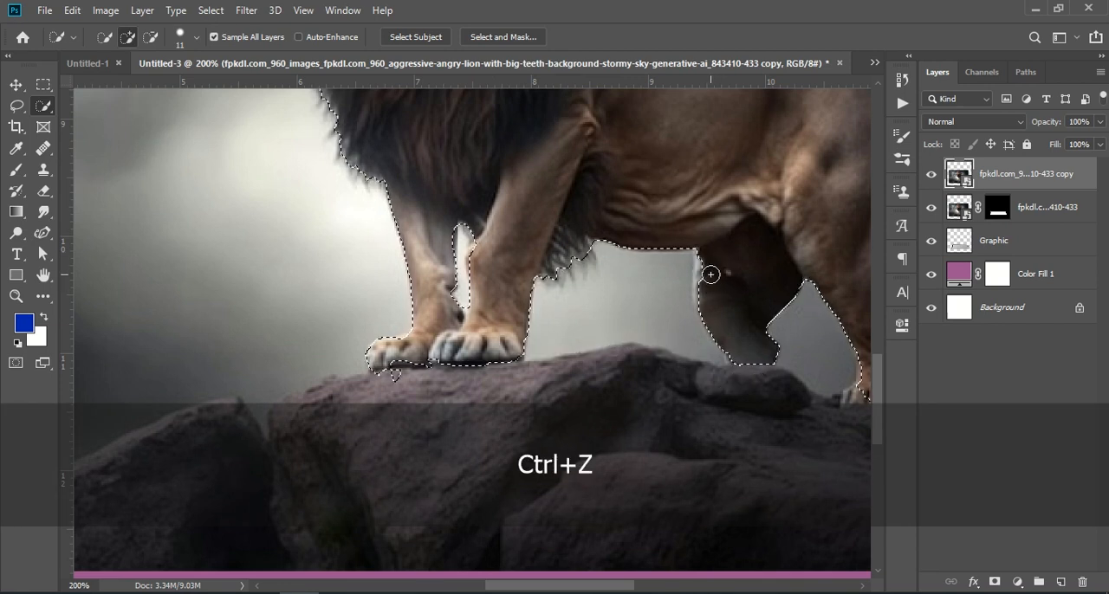
pyautogui.moveTo(703, 264); pyautogui.dragTo(715, 290)
pyautogui.hotkey('ctrl', 'z')
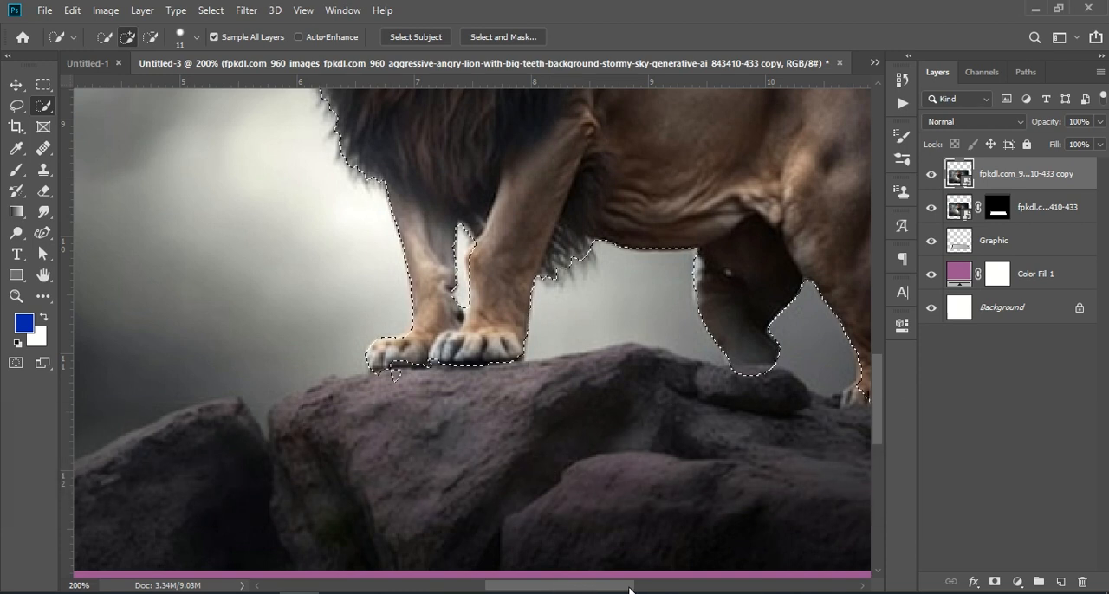
# Add the end of the lion's tail to the selection and refine its curled tip with a 7 px Quick Selection brush
pyautogui.hscroll(5, 633, 589)
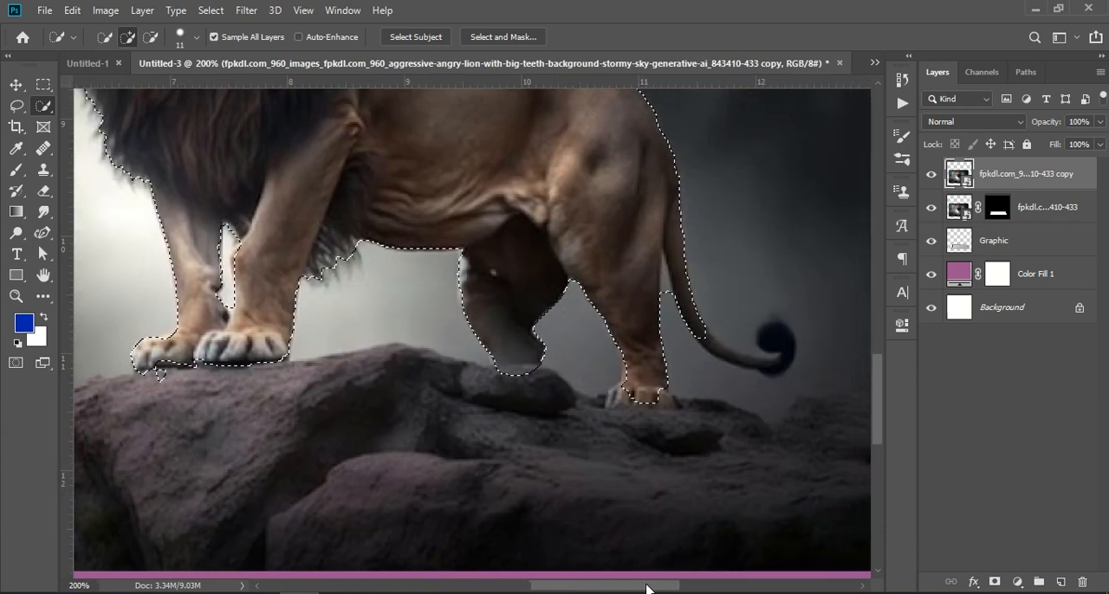
pyautogui.hscroll(1, 645, 590)
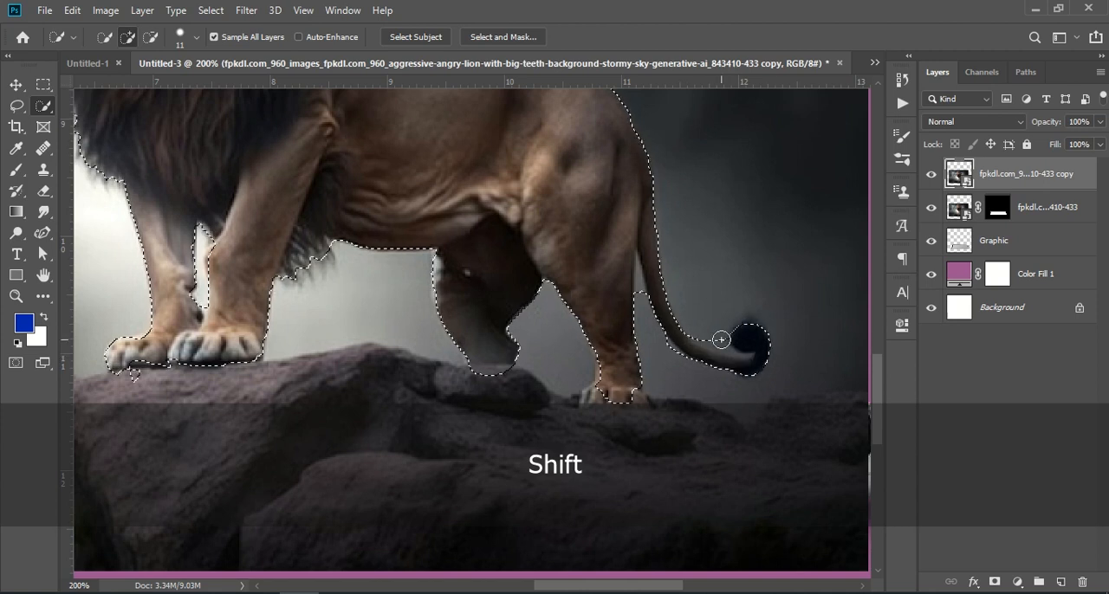
pyautogui.press('alt')
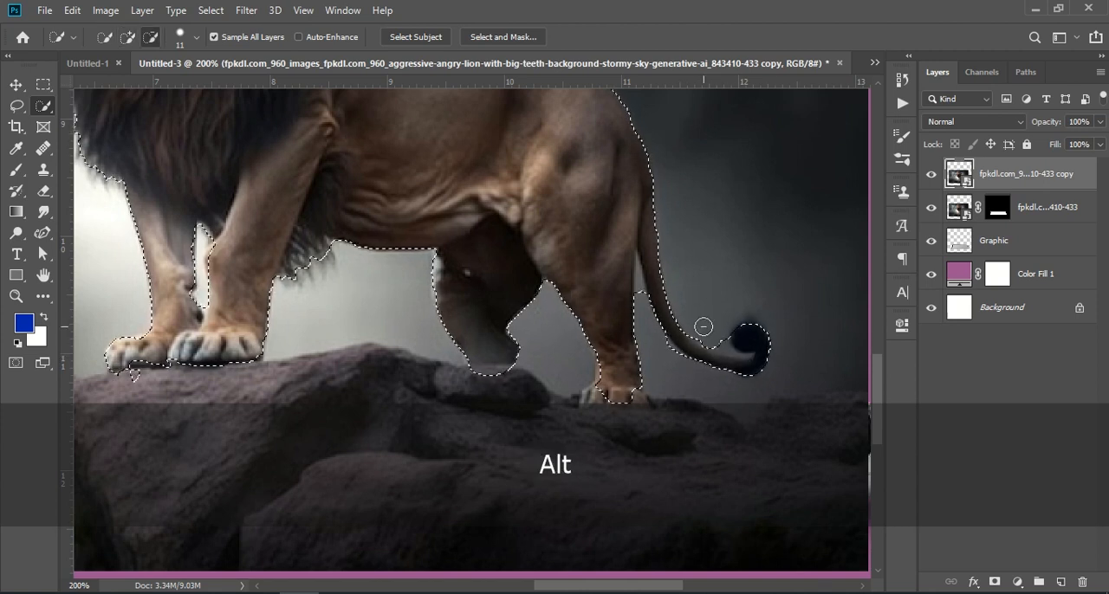
pyautogui.click(197, 37)
pyautogui.moveTo(134, 83); pyautogui.dragTo(110, 83)
pyautogui.press('alt')
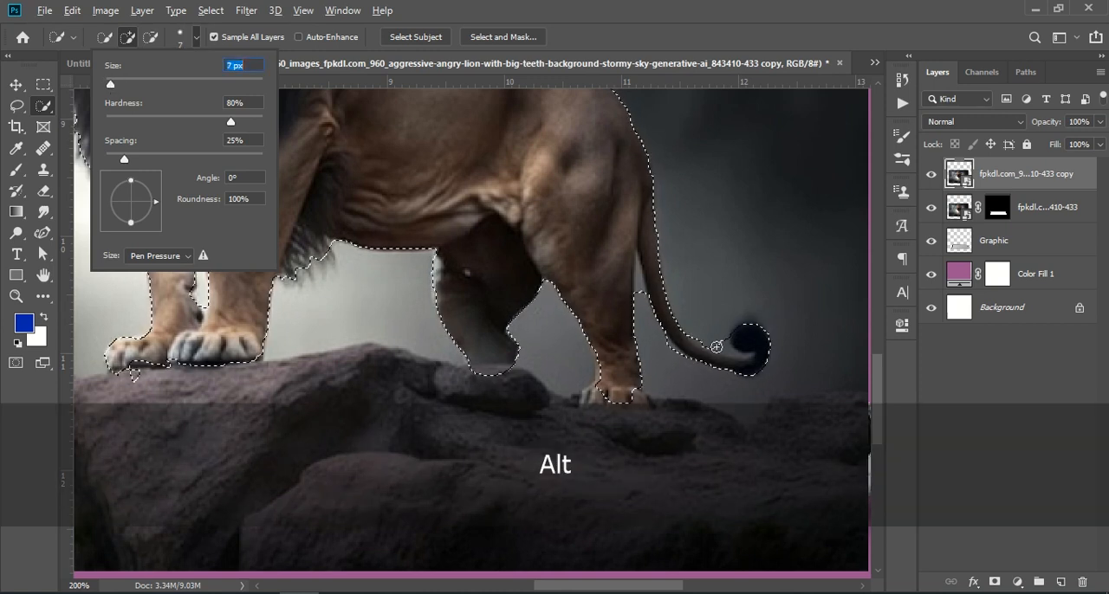
pyautogui.keyDown('alt'); pyautogui.click(716, 347); pyautogui.keyUp('alt')
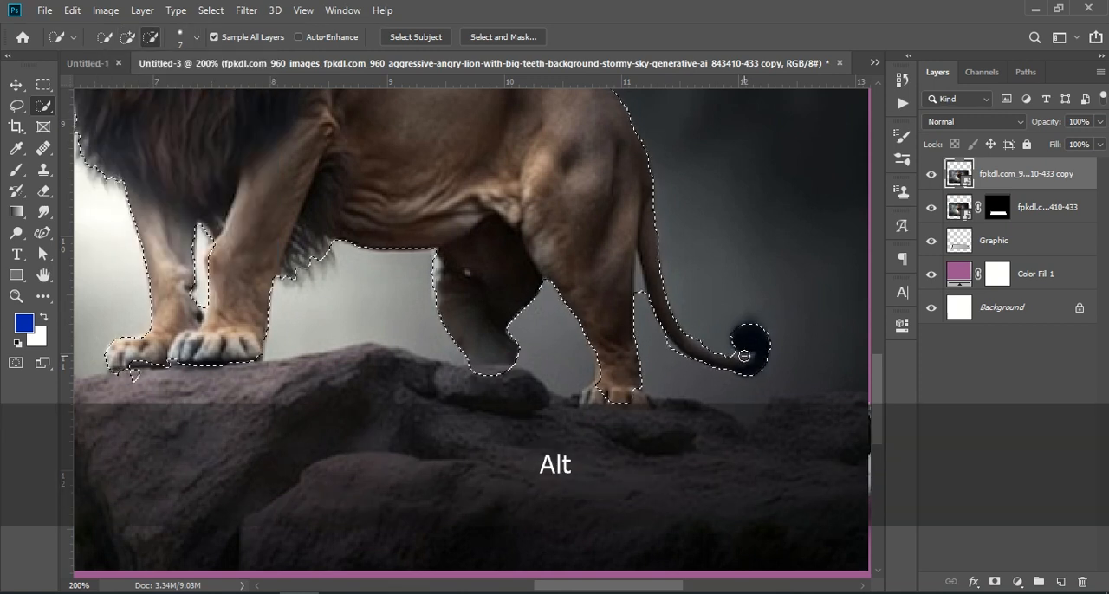
pyautogui.moveTo(744, 355); pyautogui.dragTo(690, 352)
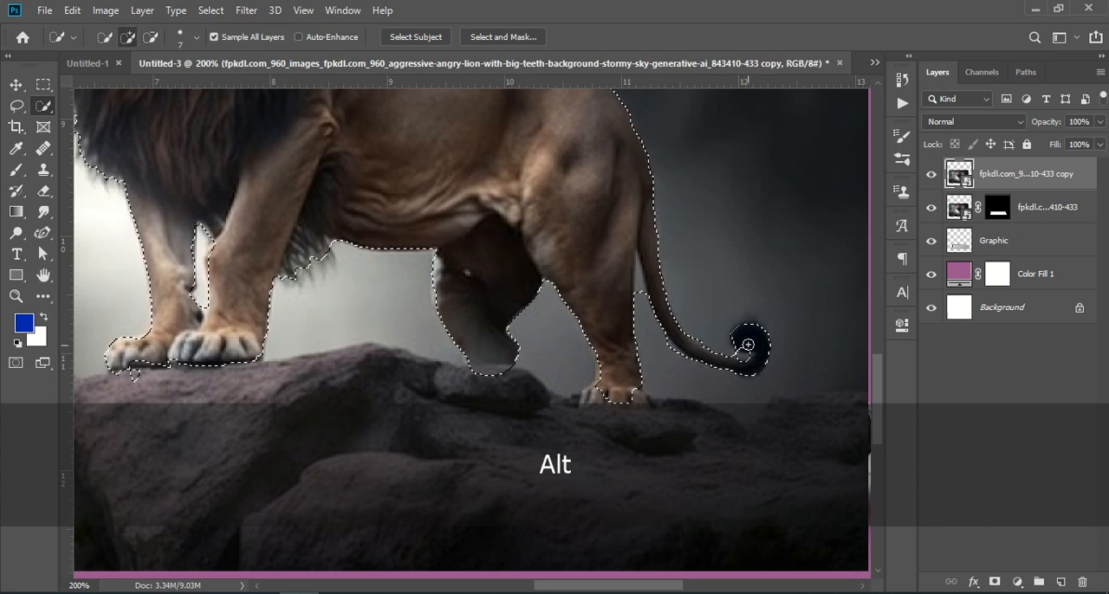
pyautogui.press('shift')
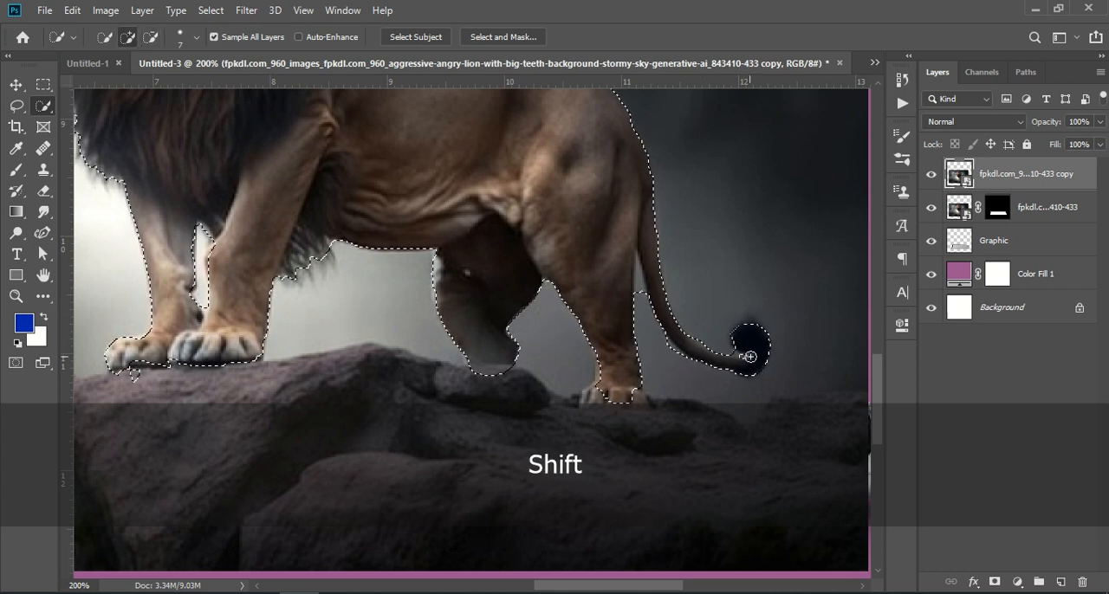
# Subtract the narrow background gap between the near hind leg and the tail from the selection
pyautogui.press('alt')
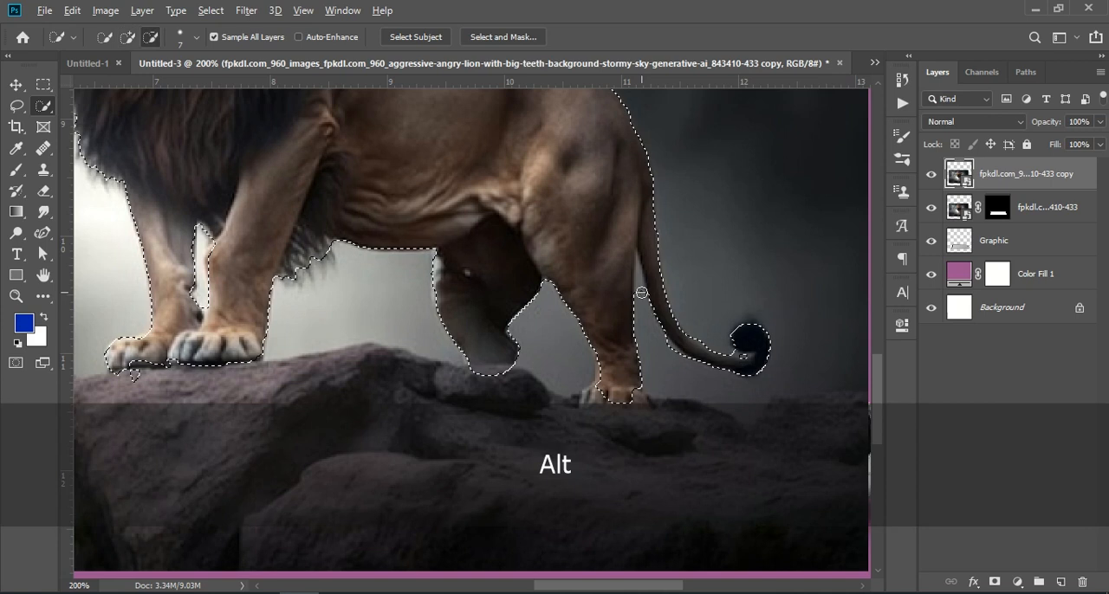
pyautogui.keyDown('alt'); pyautogui.click(638, 261); pyautogui.keyUp('alt')
pyautogui.press('shift')
pyautogui.press('alt')
pyautogui.press('shift')
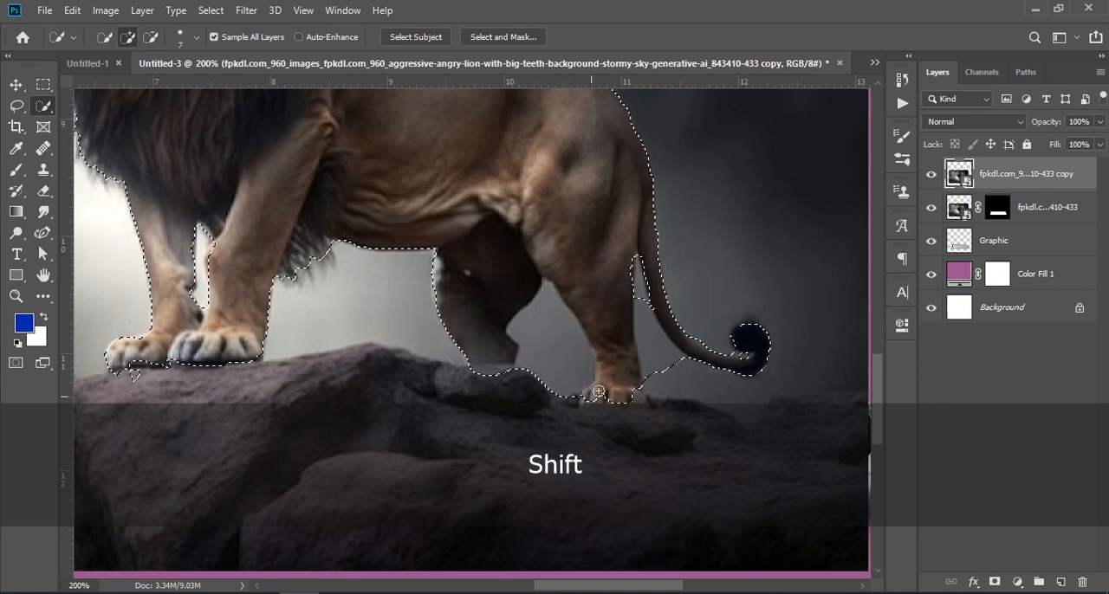
pyautogui.hotkey('ctrl', 'z')
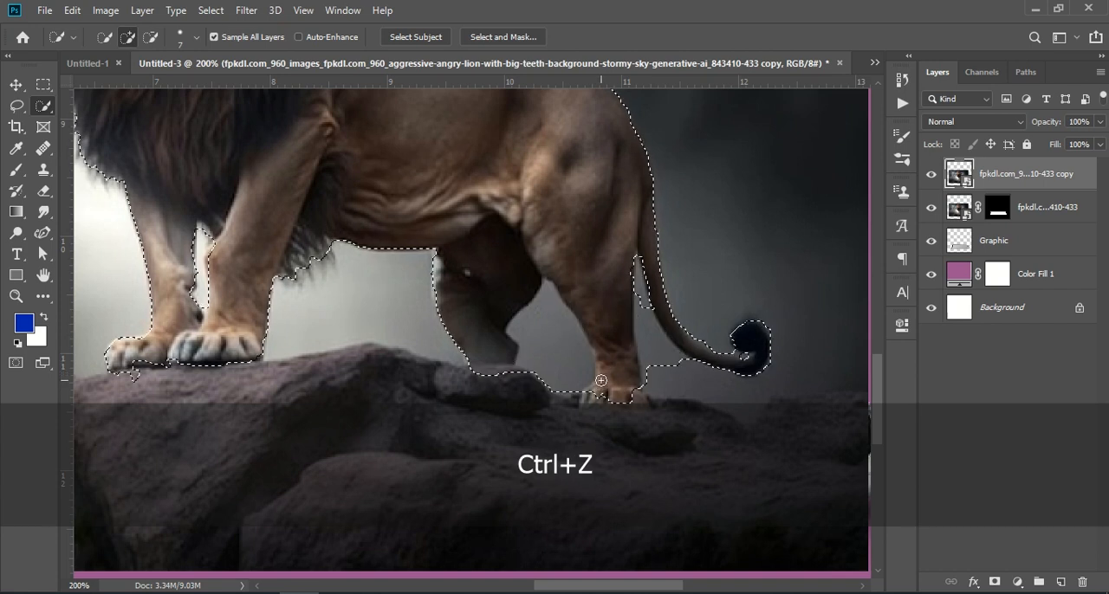
pyautogui.hotkey('ctrl', 'z')
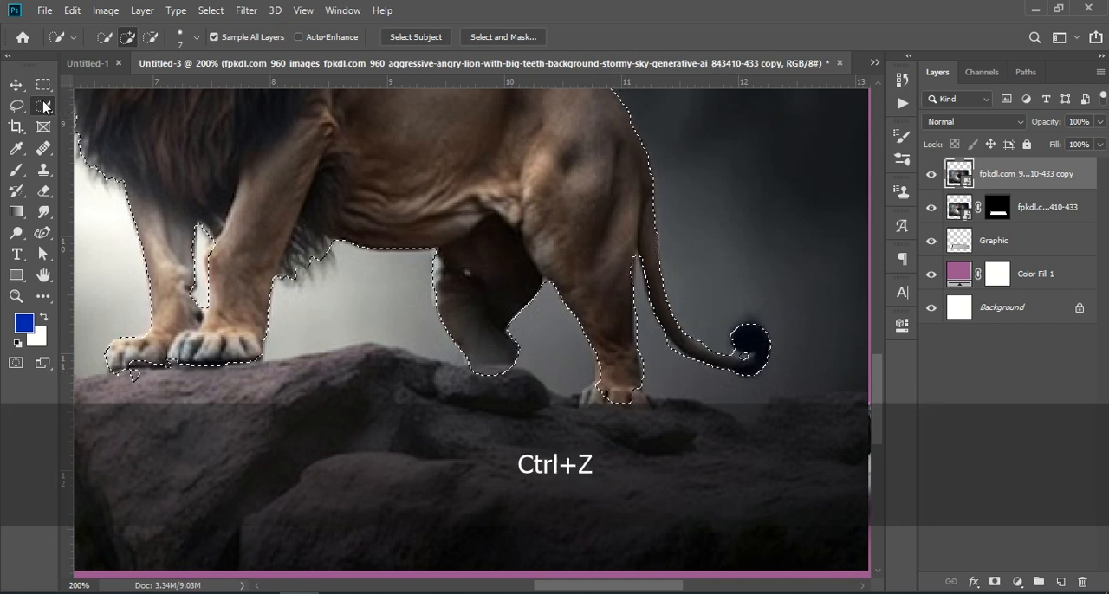
# Switch to the Lasso tool and add the near hind paw's toes and the fur tufts behind the front leg to the selection
pyautogui.click(45, 106)
pyautogui.click(16, 106)
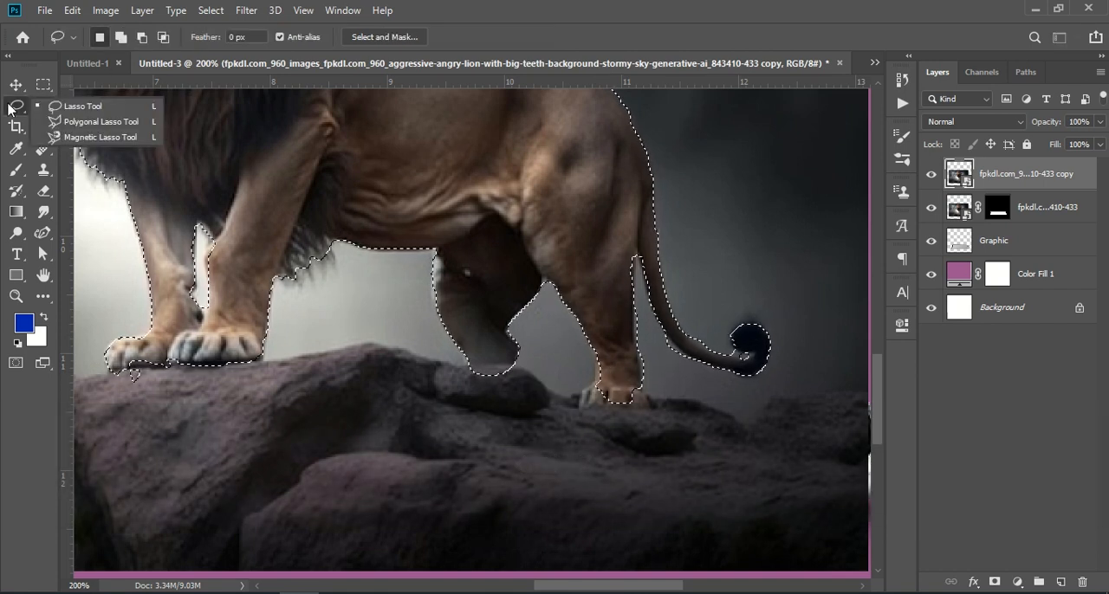
pyautogui.click(76, 108)
pyautogui.press('shift')
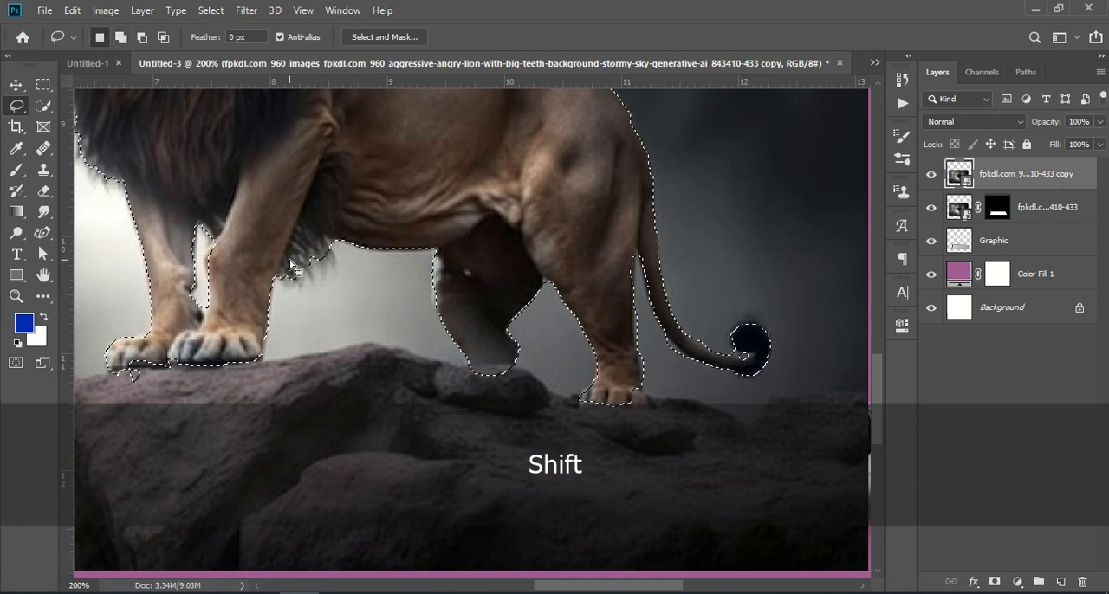
pyautogui.press('shift')
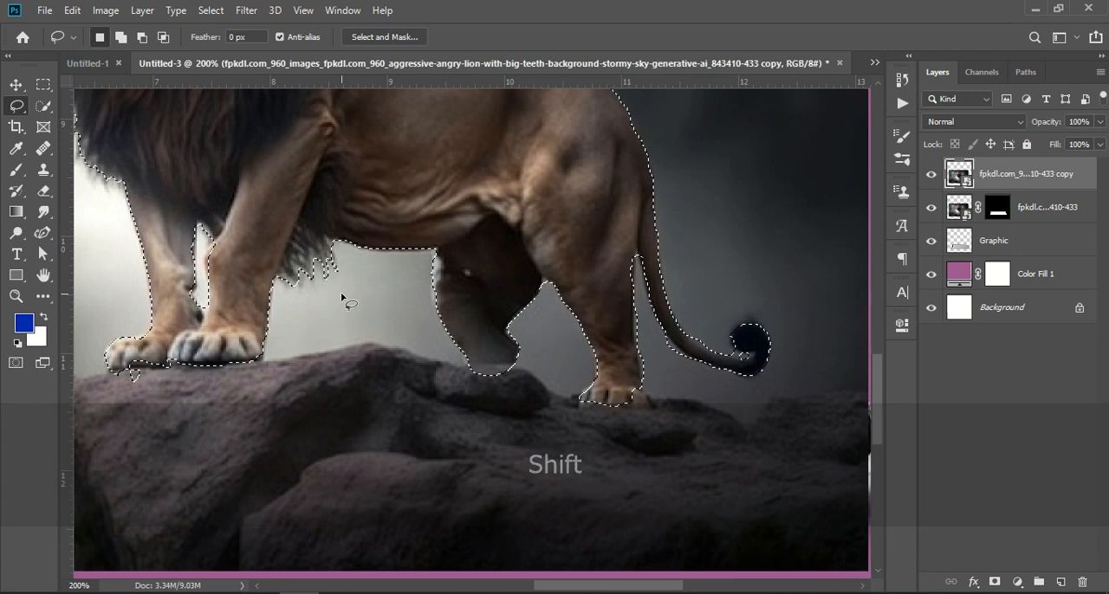
# Remove the stray piece of rock below the lion's foremost paw from the selection
pyautogui.press('shift')
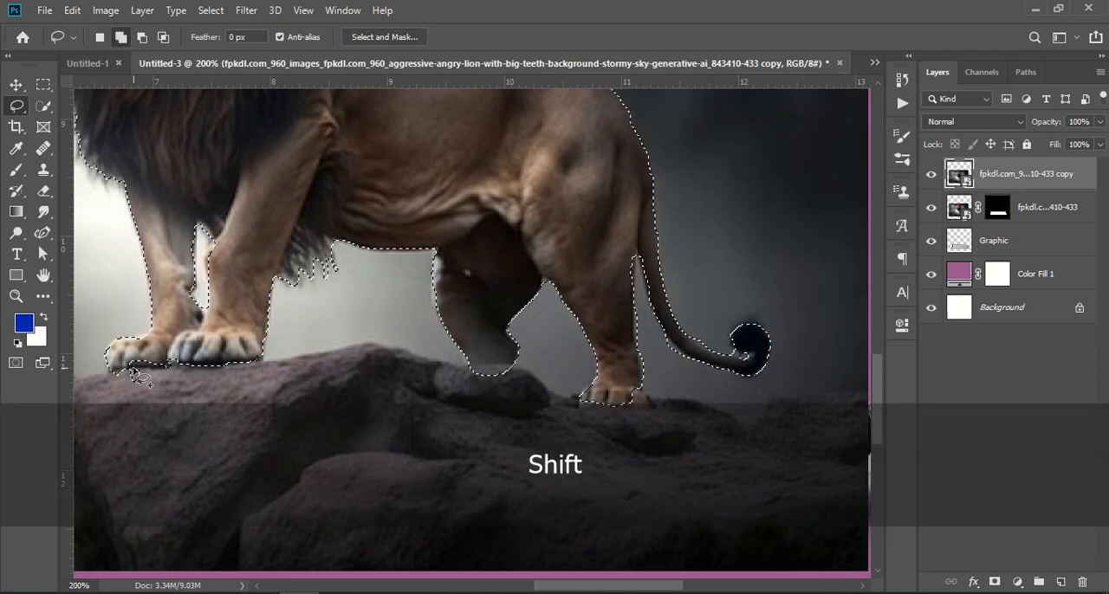
pyautogui.moveTo(155, 386)
pyautogui.mouseDown()
pyautogui.moveTo(111, 368)
pyautogui.moveTo(158, 386)
pyautogui.moveTo(126, 404)
pyautogui.moveTo(107, 374)
pyautogui.mouseUp()
pyautogui.press('alt')
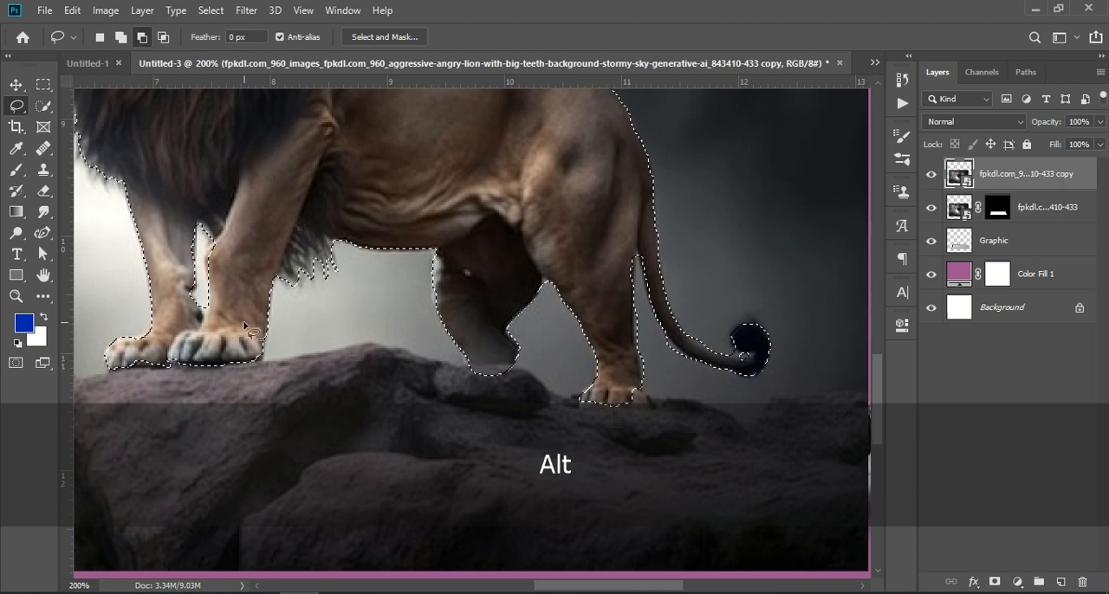
# Mask the lion through Select and Mask with Smart Radius 8 px, Smooth 18, Feather 0.5 px, Contrast 18% and Shift Edge +10%
pyautogui.press('ctrl+KP_Subtract')
pyautogui.press('ctrl+KP_Subtract')
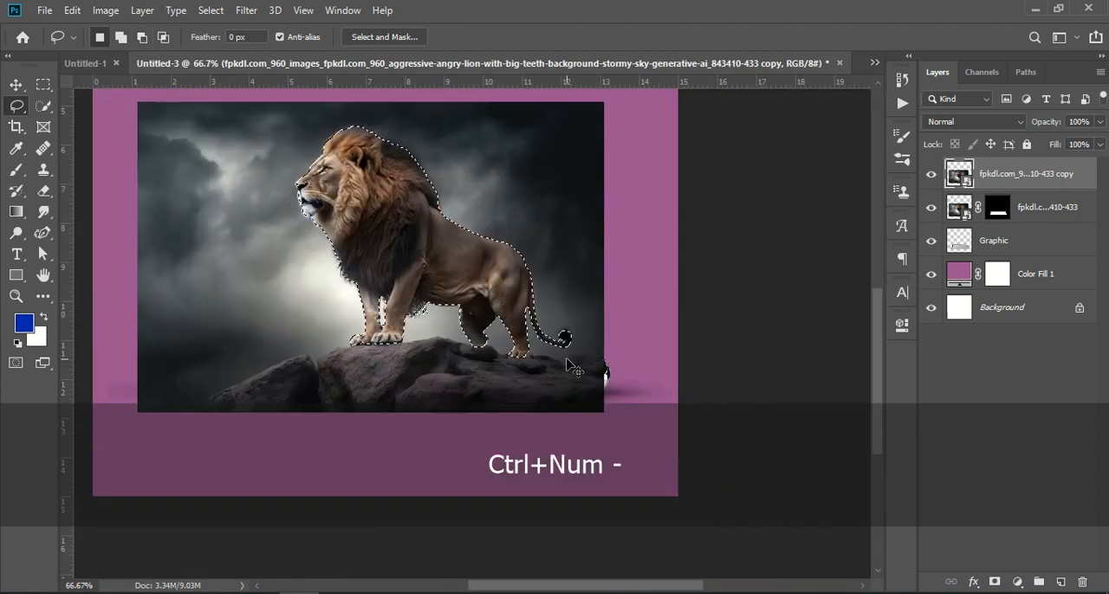
pyautogui.click(384, 37)
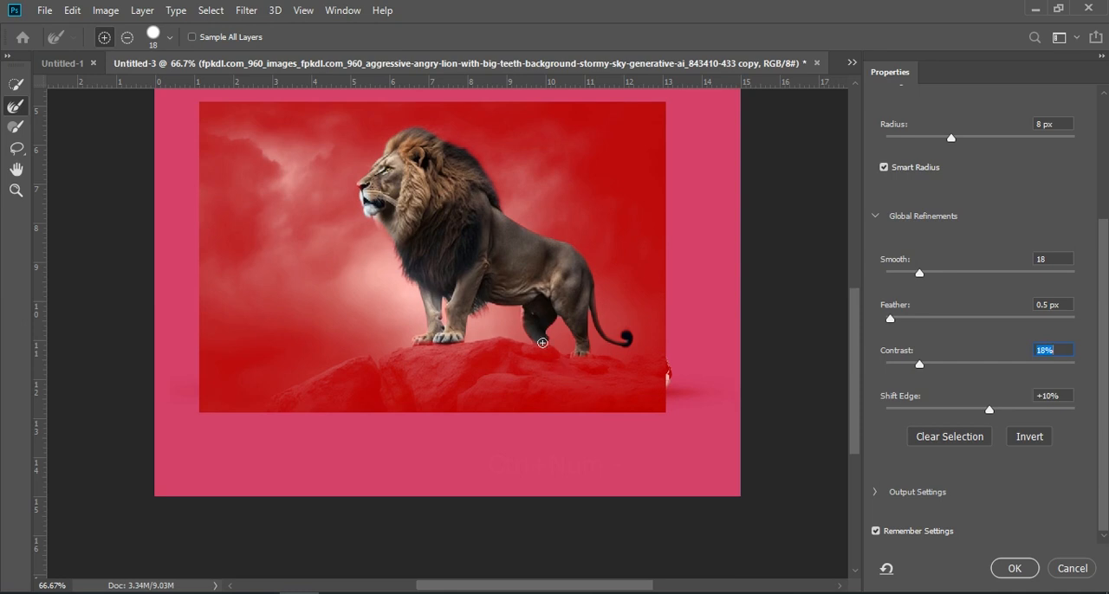
pyautogui.click(1014, 570)
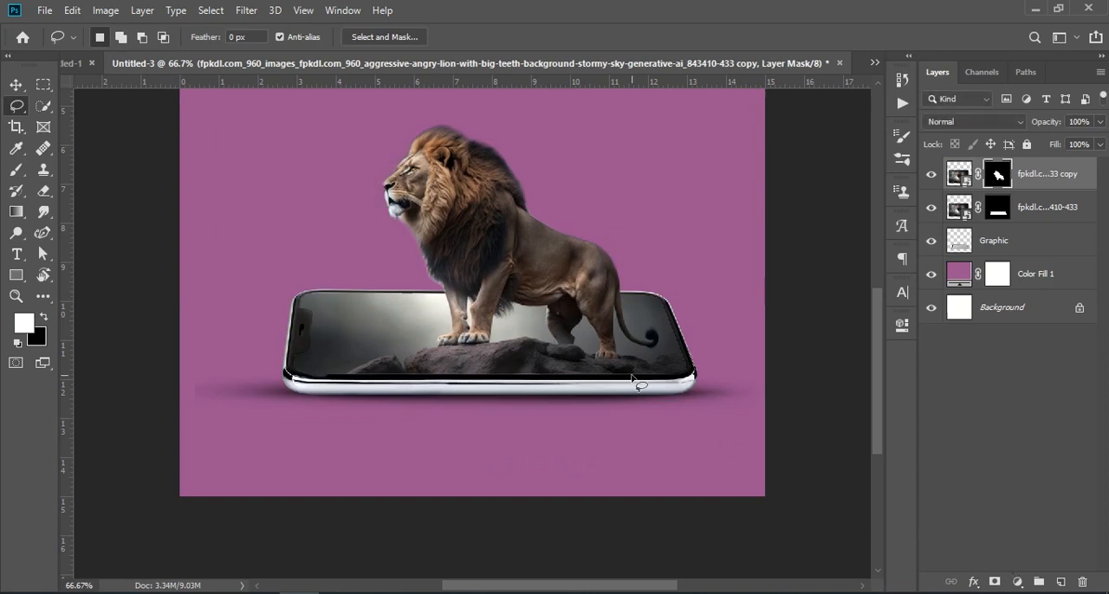
pyautogui.press('ctrl')
pyautogui.hotkey('ctrl', '-')
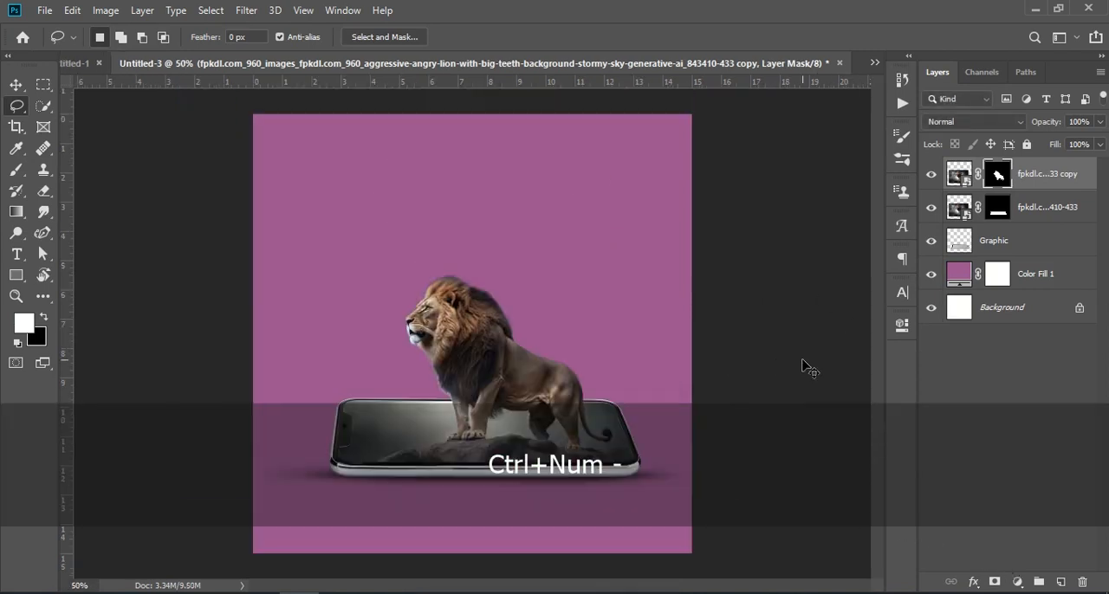
# Copy the "3D POP-OUT EFFECT" and "LION KING" text layers from Untitled-1 into Untitled-3 and shift them toward the centre above the lion
pyautogui.click(84, 63)
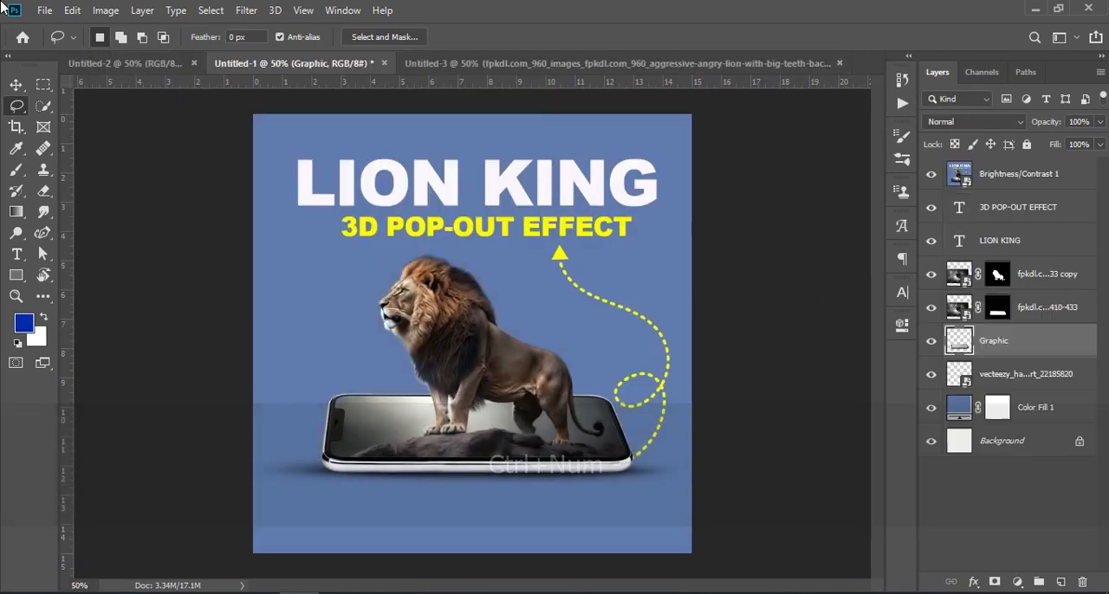
pyautogui.click(1040, 217)
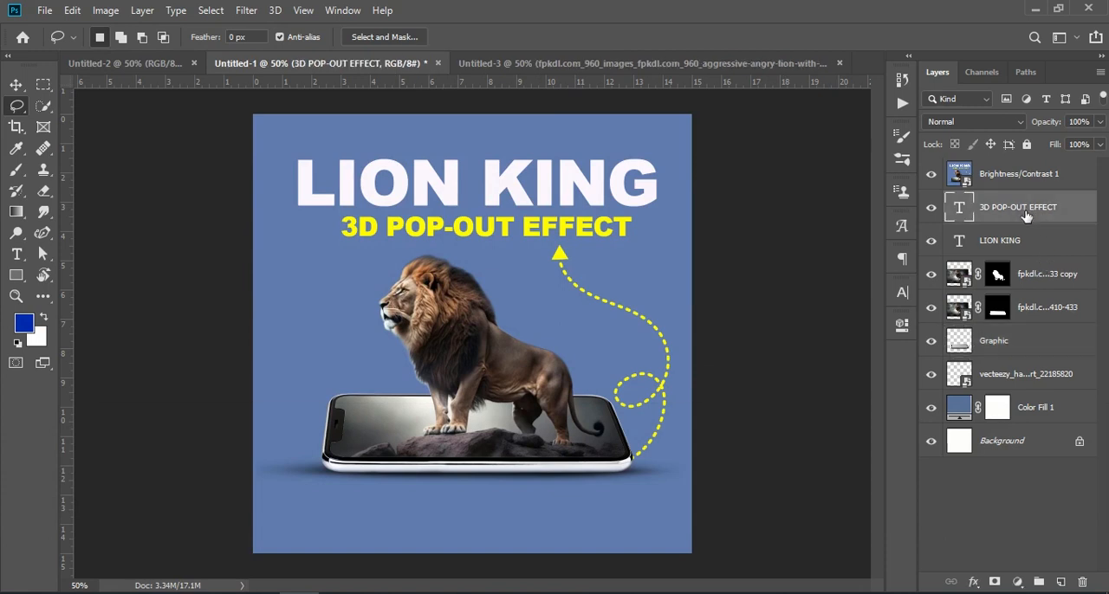
pyautogui.press('shift')
pyautogui.keyDown('shift'); pyautogui.click(1020, 247); pyautogui.keyUp('shift')
pyautogui.moveTo(1021, 246); pyautogui.dragTo(506, 198)
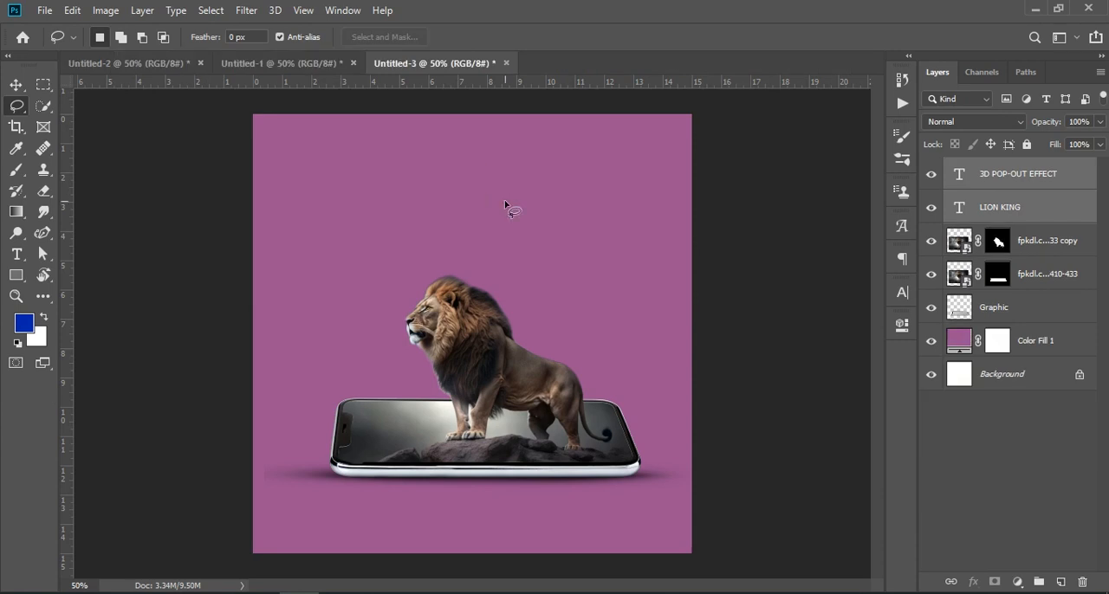
pyautogui.hotkey('ctrl', 't')
pyautogui.moveTo(552, 200); pyautogui.dragTo(529, 186)
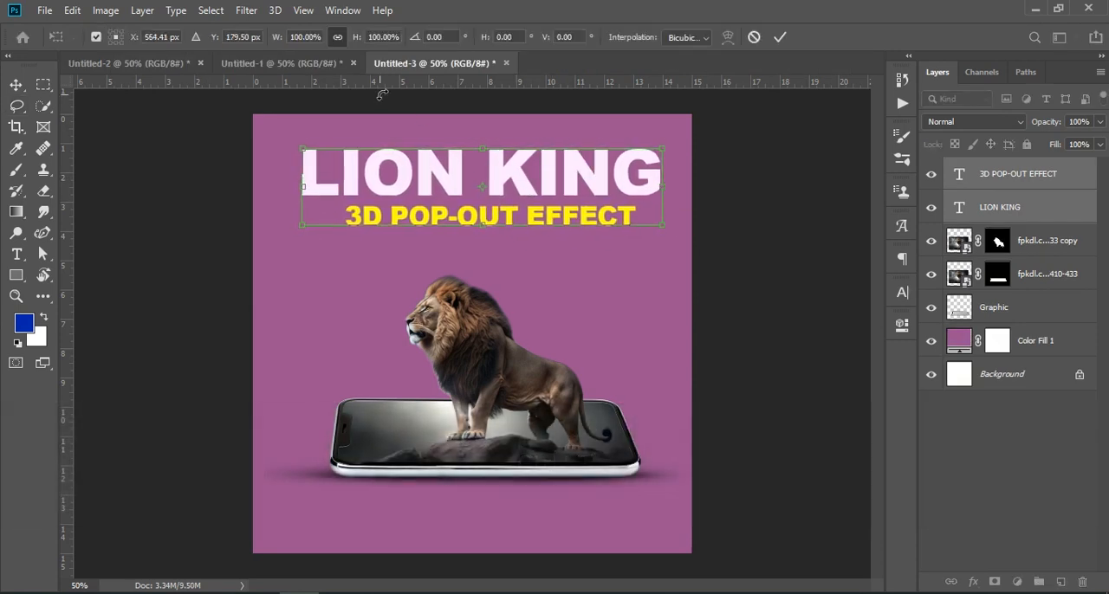
# Copy the yellow dotted arrow layer from Untitled-1 into Untitled-3 with the Move tool and place it directly beneath the Graphic layer
pyautogui.click(282, 64)
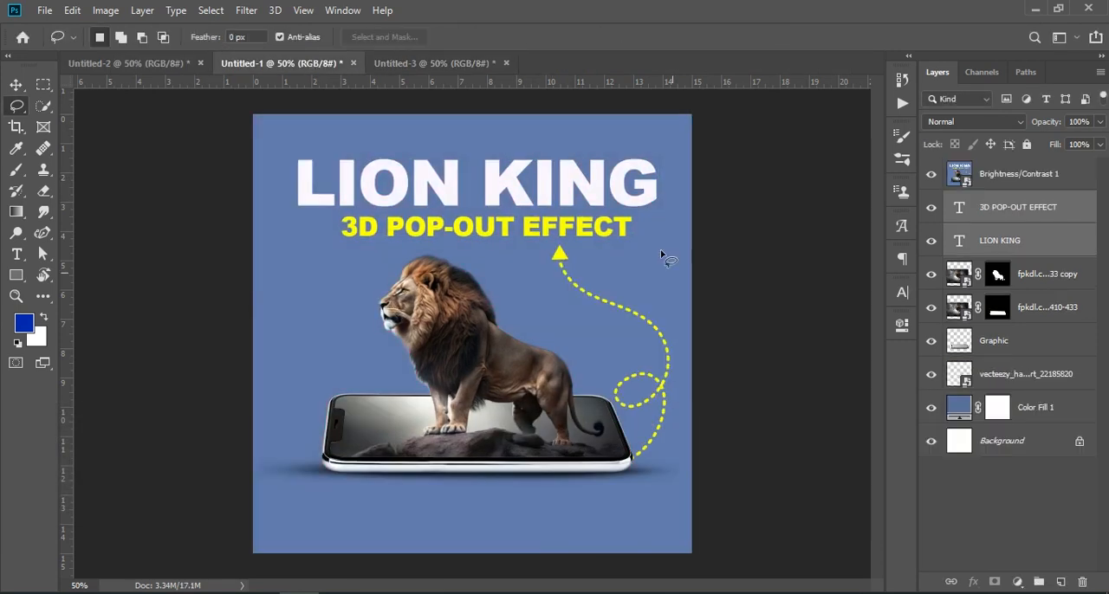
pyautogui.click(17, 85)
pyautogui.keyDown('ctrl'); pyautogui.click(1028, 231); pyautogui.keyUp('ctrl')
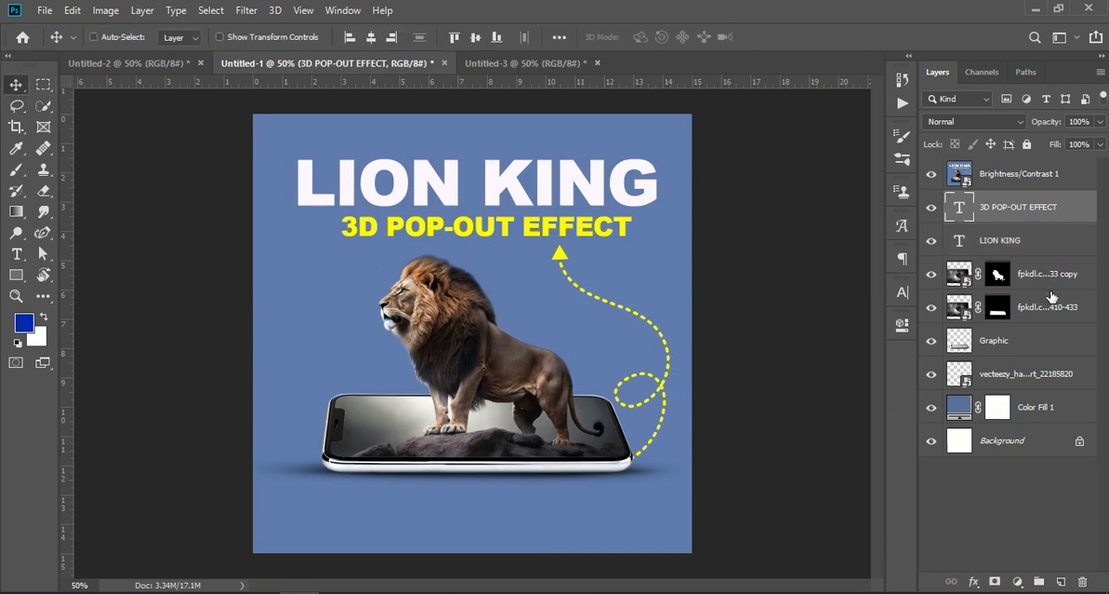
pyautogui.click(1007, 348)
pyautogui.click(1031, 378)
pyautogui.moveTo(1047, 378); pyautogui.dragTo(658, 393)
pyautogui.moveTo(1049, 183); pyautogui.dragTo(951, 353)
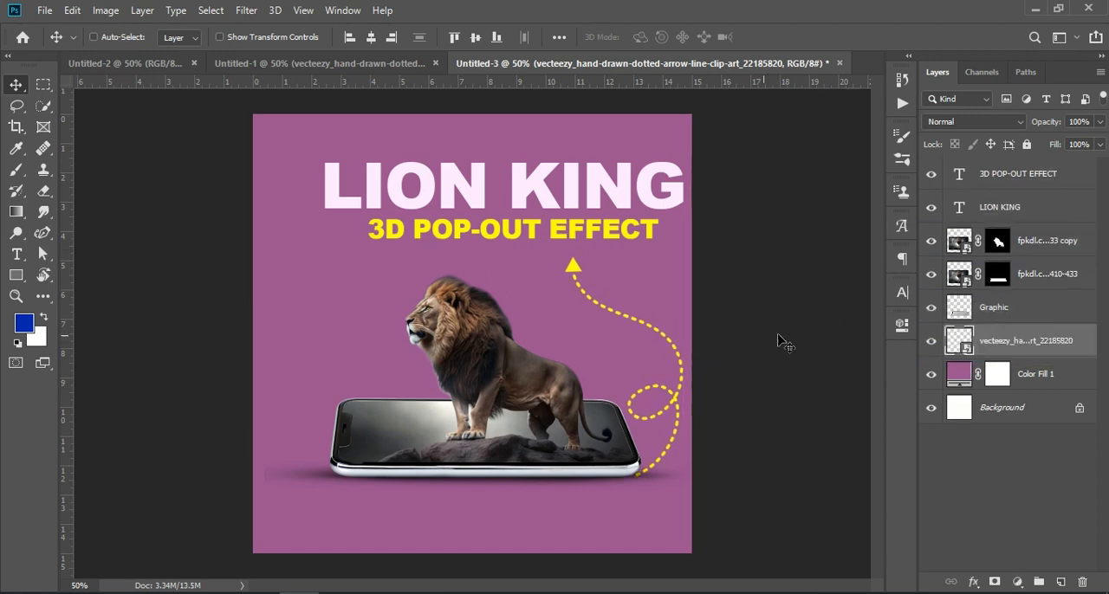
# Move both title text layers together to about X 554.41 px, Y 173.50 px, centred above the lion
pyautogui.click(1005, 179)
pyautogui.keyDown('shift'); pyautogui.click(1018, 206); pyautogui.keyUp('shift')
pyautogui.hotkey('ctrl', 't')
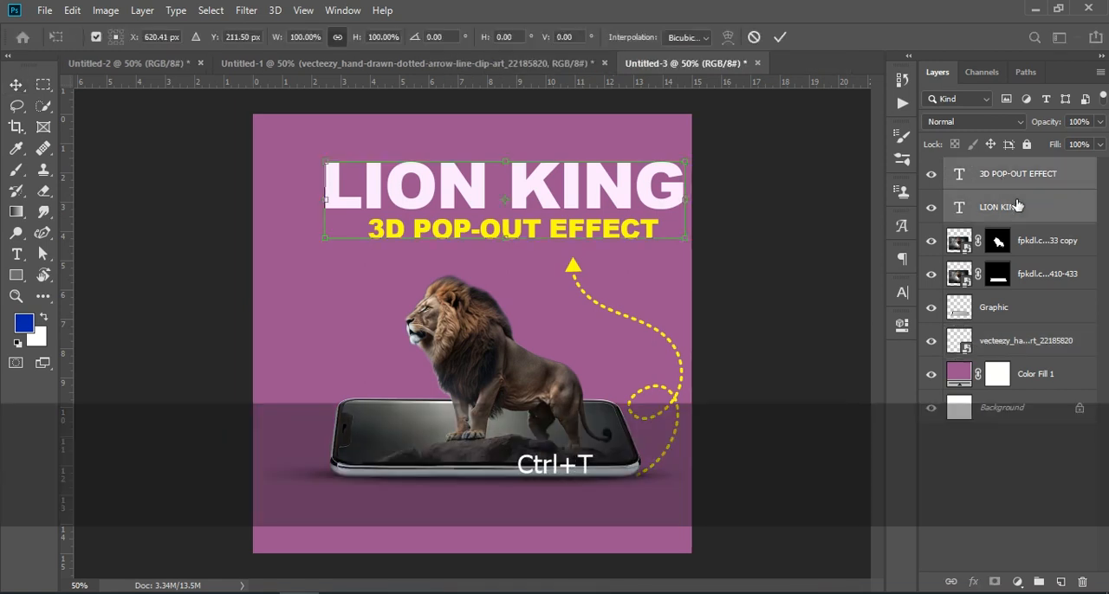
pyautogui.press('Left')
pyautogui.press('Left')
pyautogui.press('Left')
pyautogui.press('Left')
pyautogui.press('Left')
pyautogui.press('Left')
pyautogui.press('Left')
pyautogui.press('Left')
pyautogui.press('Left')
pyautogui.press('Left')
pyautogui.press('Left')
pyautogui.press('Left')
pyautogui.press('Left')
pyautogui.press('Left')
pyautogui.press('Left')
pyautogui.press('Left')
pyautogui.press('Left')
pyautogui.press('Left')
pyautogui.press('Left')
pyautogui.press('Left')
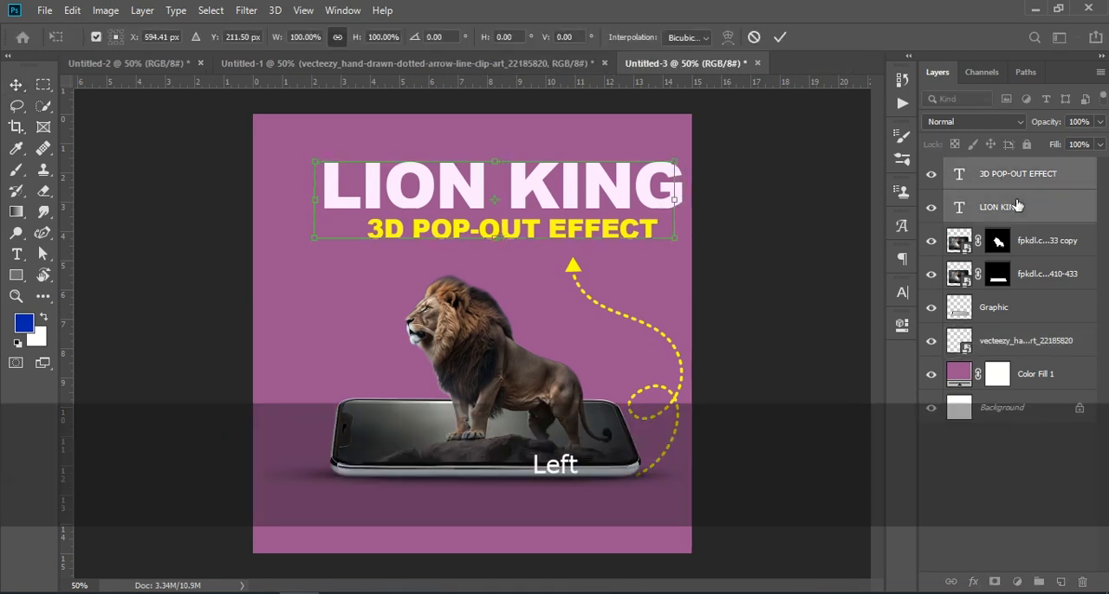
pyautogui.press('Left')
pyautogui.press('Left')
pyautogui.press('Left')
pyautogui.press('Left')
pyautogui.press('Left')
pyautogui.press('Left')
pyautogui.press('Left')
pyautogui.press('Left')
pyautogui.press('Left')
pyautogui.press('Left')
pyautogui.press('Left')
pyautogui.press('Left')
pyautogui.press('Left')
pyautogui.press('Left')
pyautogui.press('Left')
pyautogui.press('Left')
pyautogui.press('Left')
pyautogui.press('Left')
pyautogui.press('Left')
pyautogui.press('Left')
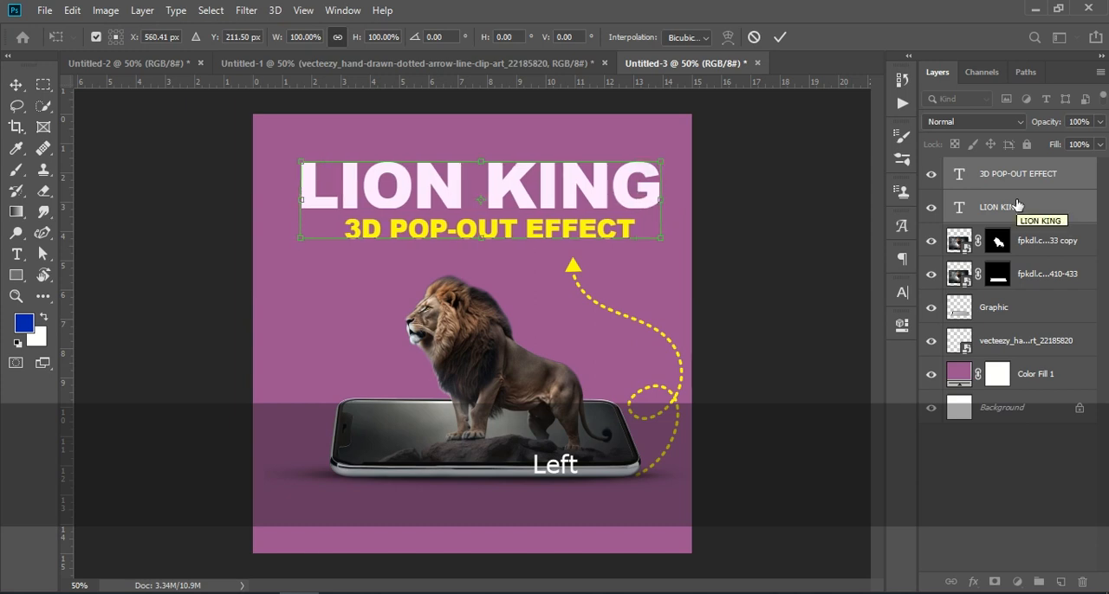
pyautogui.press('Up')
pyautogui.press('Up')
pyautogui.press('Up')
pyautogui.press('Up')
pyautogui.press('Up')
pyautogui.press('Up')
pyautogui.press('Up')
pyautogui.press('Up')
pyautogui.press('Up')
pyautogui.press('Up')
pyautogui.press('Up')
pyautogui.press('Up')
pyautogui.press('Up')
pyautogui.press('Up')
pyautogui.press('Up')
pyautogui.press('Up')
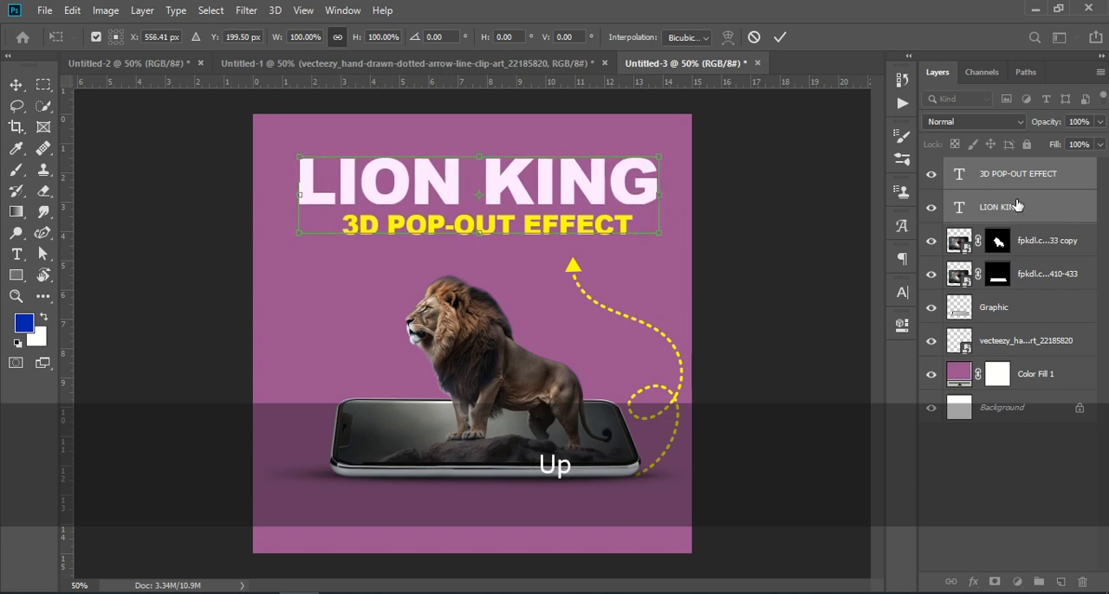
pyautogui.press('Up')
pyautogui.press('Up')
pyautogui.press('Up')
pyautogui.press('Up')
pyautogui.press('Up')
pyautogui.press('Up')
pyautogui.press('Up')
pyautogui.press('Up')
pyautogui.press('Up')
pyautogui.press('Up')
pyautogui.press('Up')
pyautogui.press('Up')
pyautogui.press('Up')
pyautogui.press('Up')
pyautogui.press('Up')
pyautogui.press('Up')
pyautogui.press('Up')
pyautogui.press('Up')
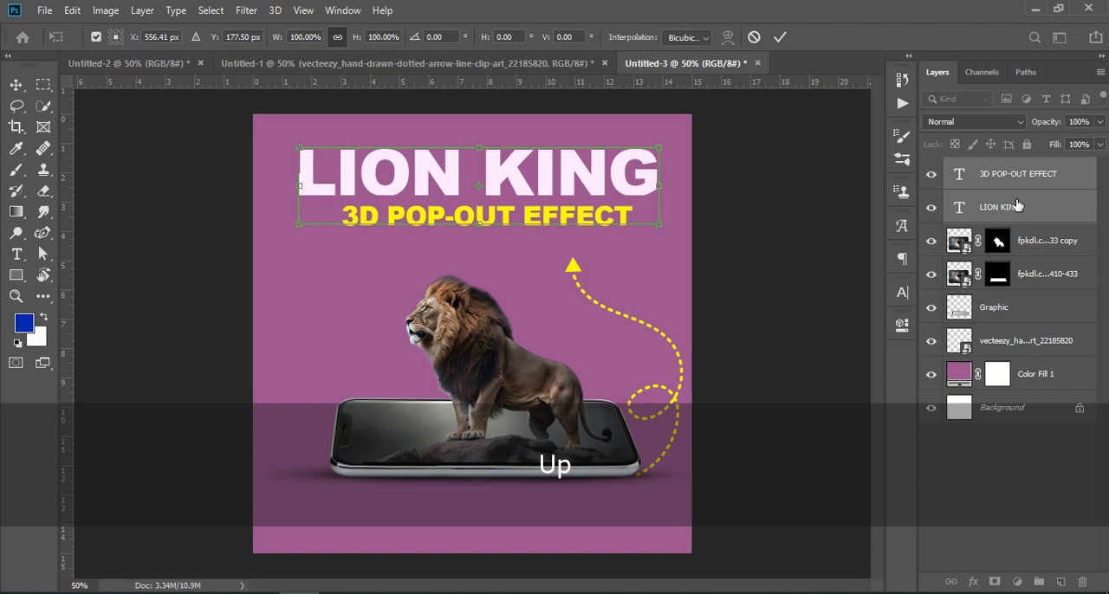
pyautogui.press('Left')
pyautogui.press('Left')
pyautogui.press('Up')
pyautogui.press('Up')
pyautogui.press('Up')
pyautogui.press('Up')
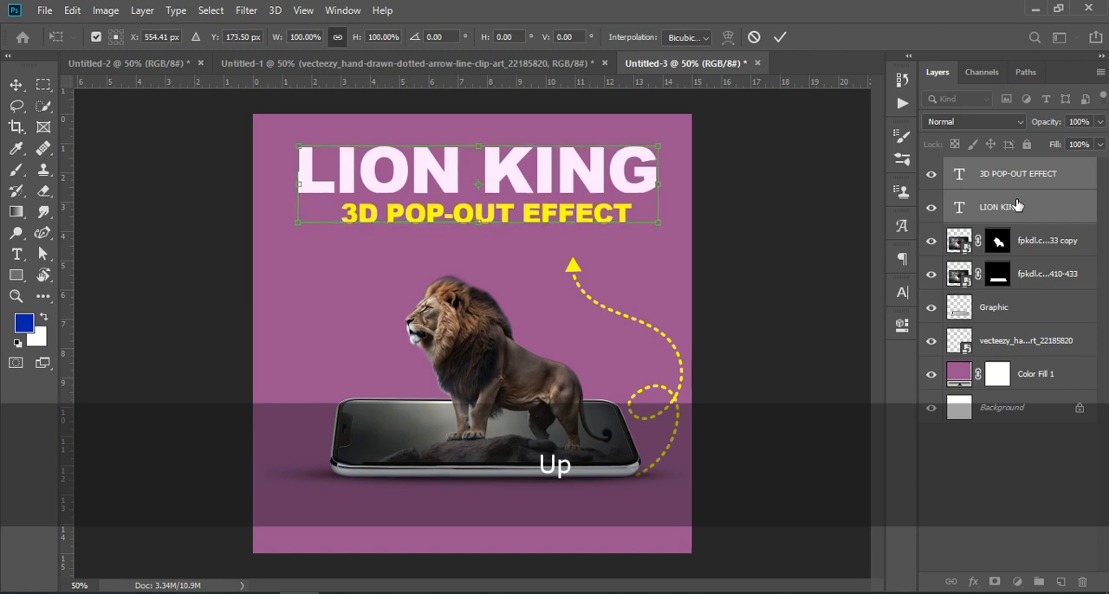
pyautogui.click(992, 472)
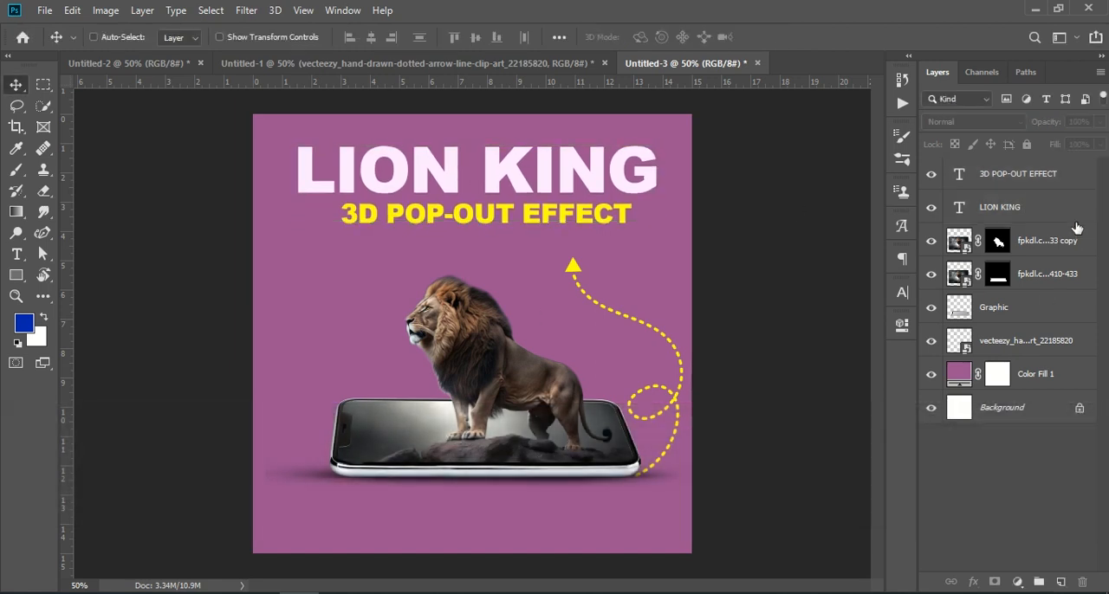
# Add a Brightness/Contrast adjustment layer above all layers with Brightness 20 and Contrast 33
pyautogui.click(1055, 174)
pyautogui.click(1017, 581)
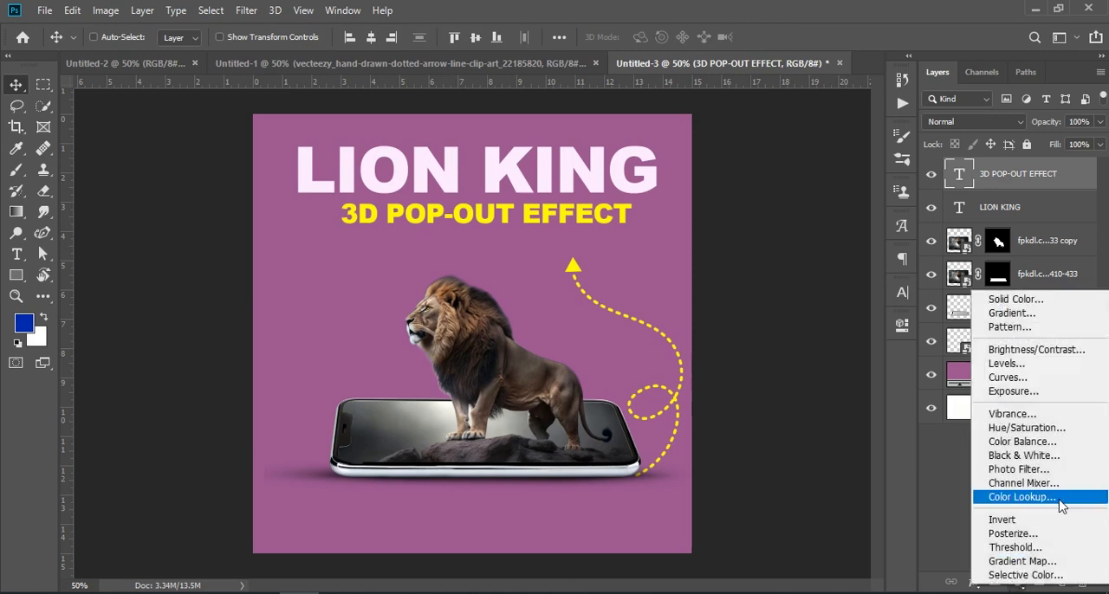
pyautogui.click(1022, 350)
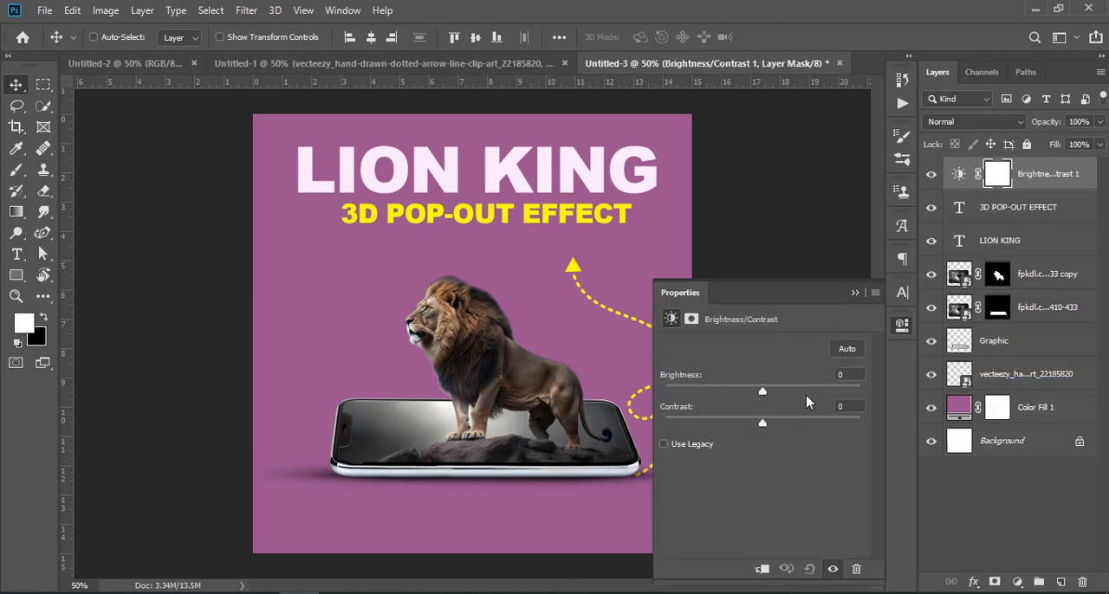
pyautogui.moveTo(763, 422); pyautogui.dragTo(793, 424)
pyautogui.moveTo(760, 392); pyautogui.dragTo(774, 394)
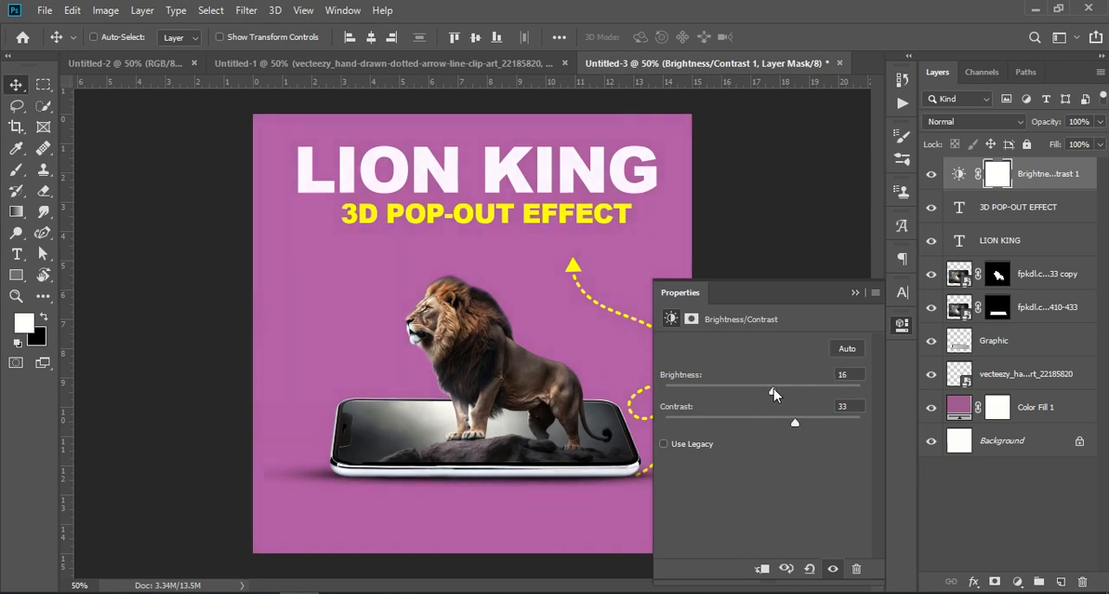
pyautogui.click(854, 291)
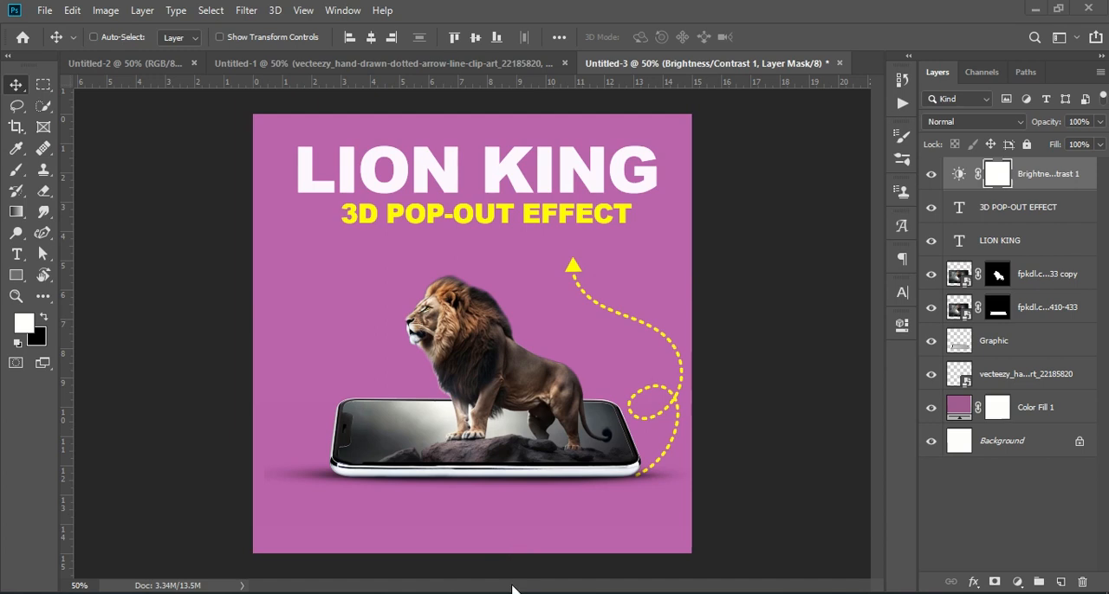